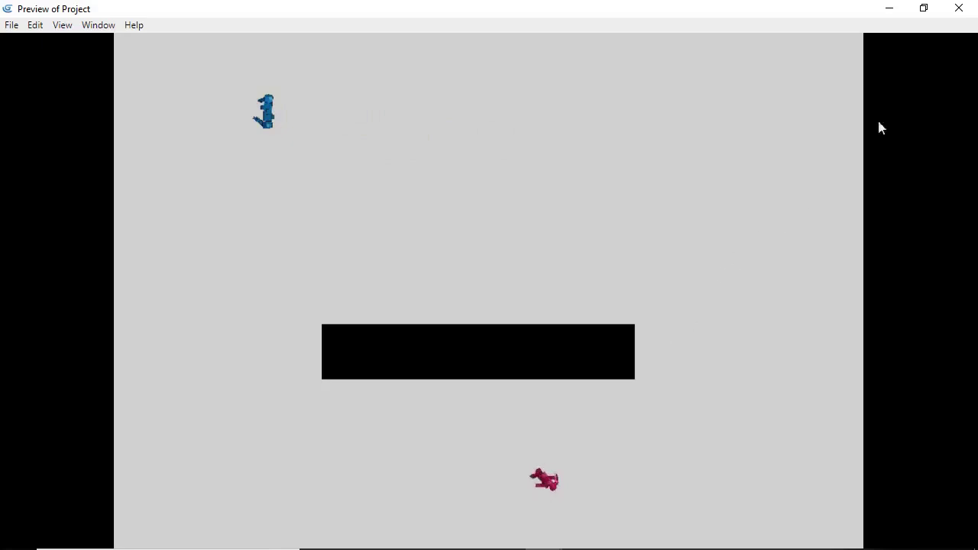
Close the running game preview window.
click(961, 10)
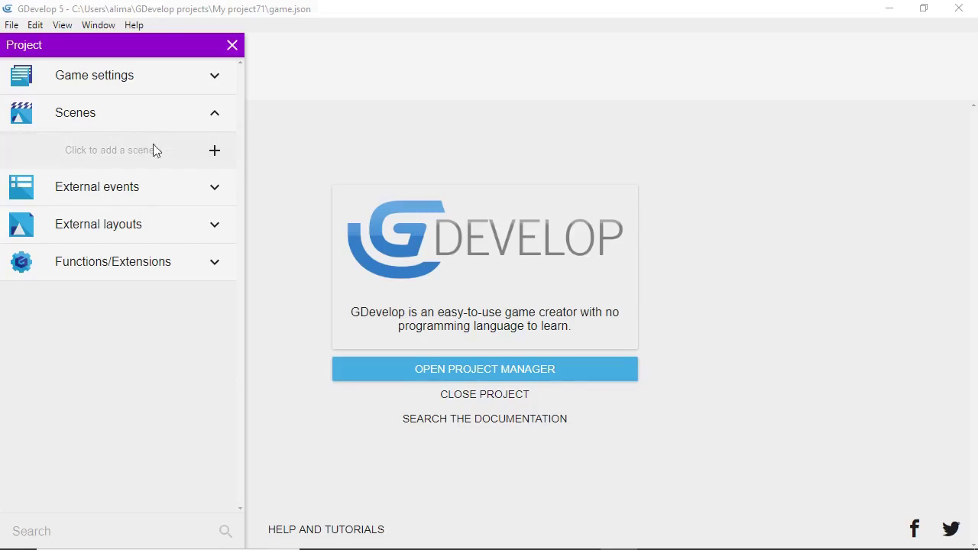
Add and open the NewScene scene, then create a new Sprite object called NewObject.
click(215, 150)
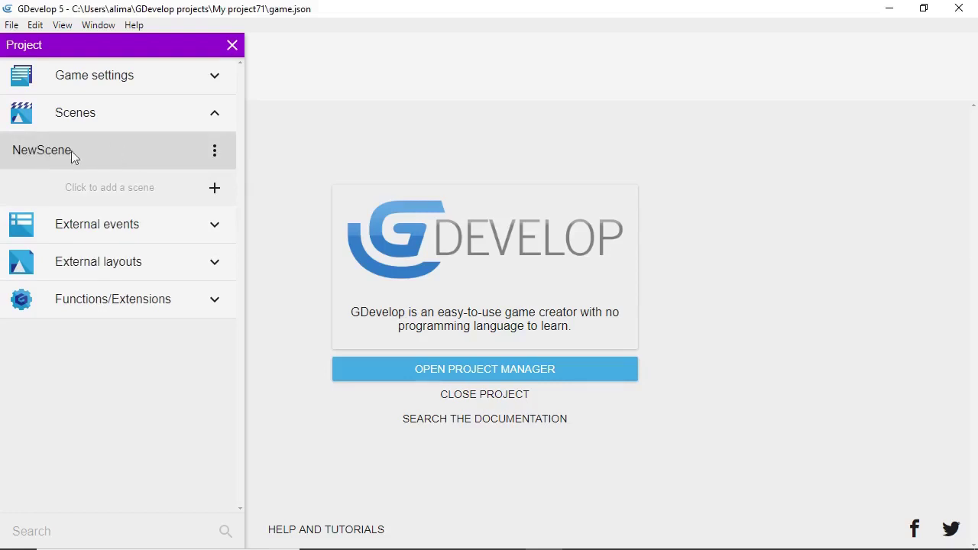
click(150, 151)
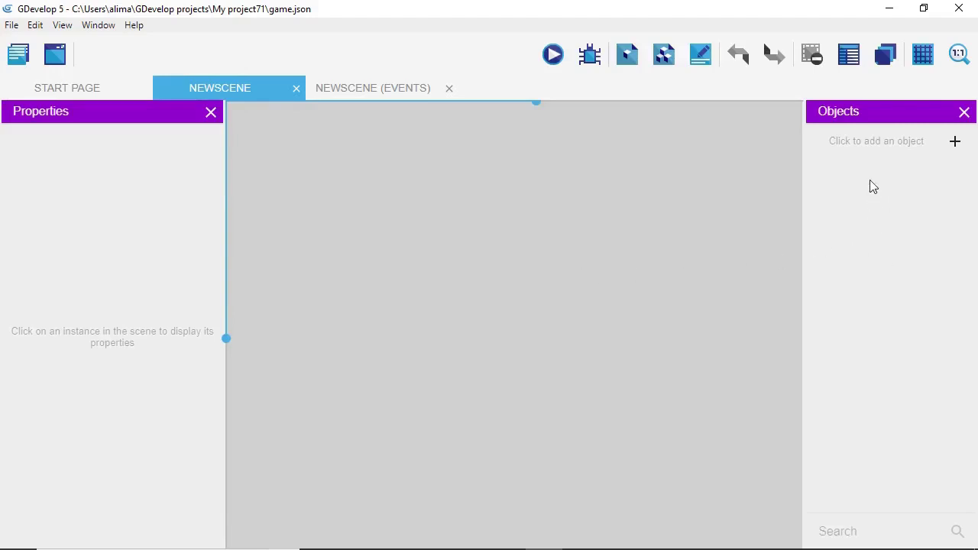
click(871, 156)
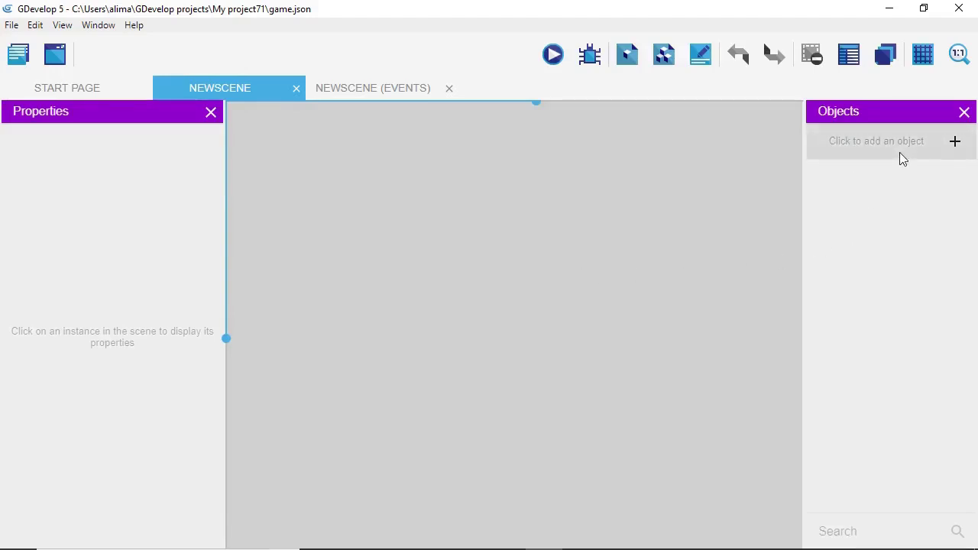
click(956, 142)
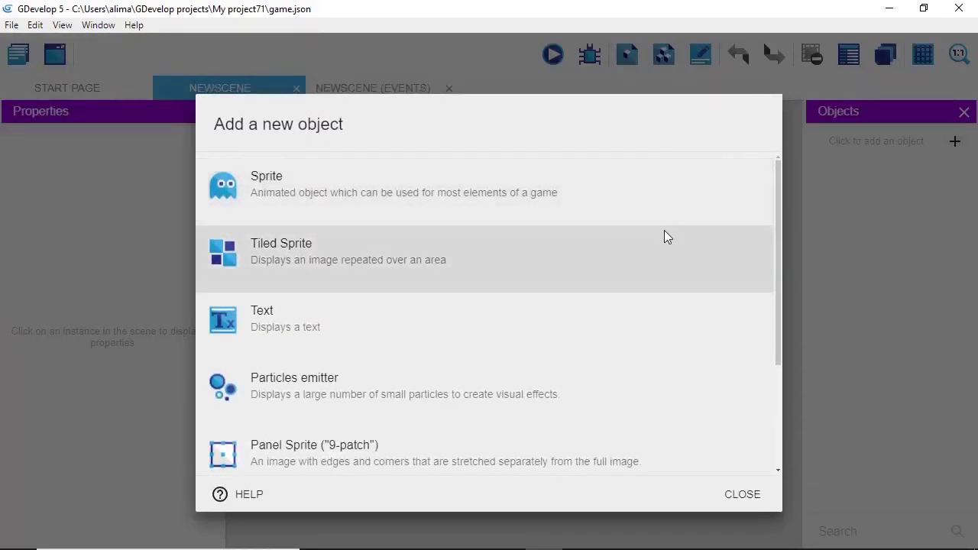
click(628, 187)
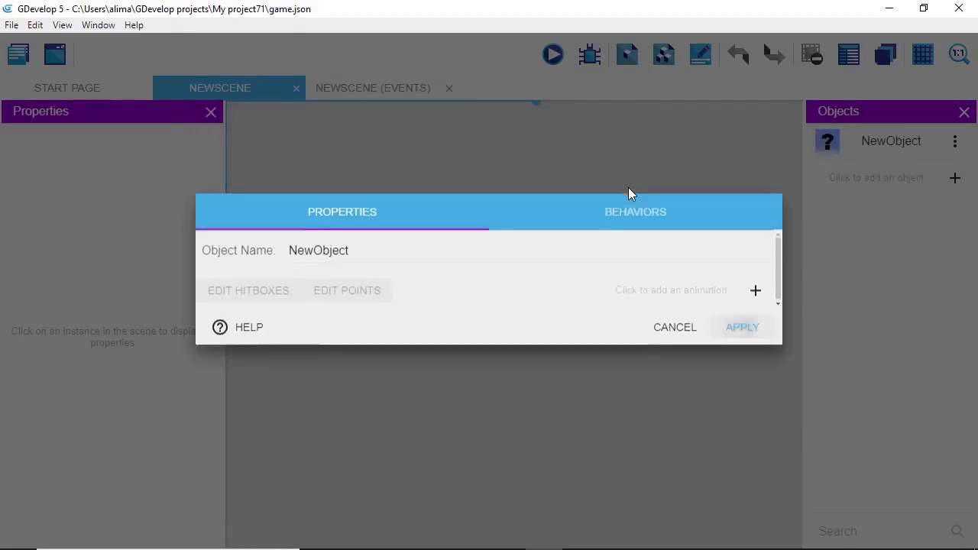
Rename the sprite object from NewObject to player.
click(393, 272)
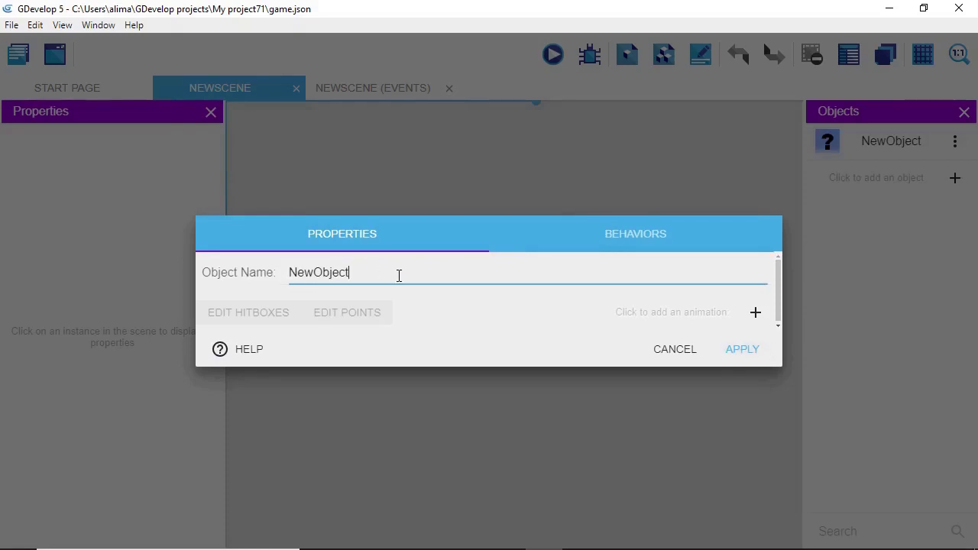
key(BackSpace)
key(BackSpace)
key(BackSpace)
key(BackSpace)
key(BackSpace)
key(BackSpace)
key(BackSpace)
key(BackSpace)
text(player)
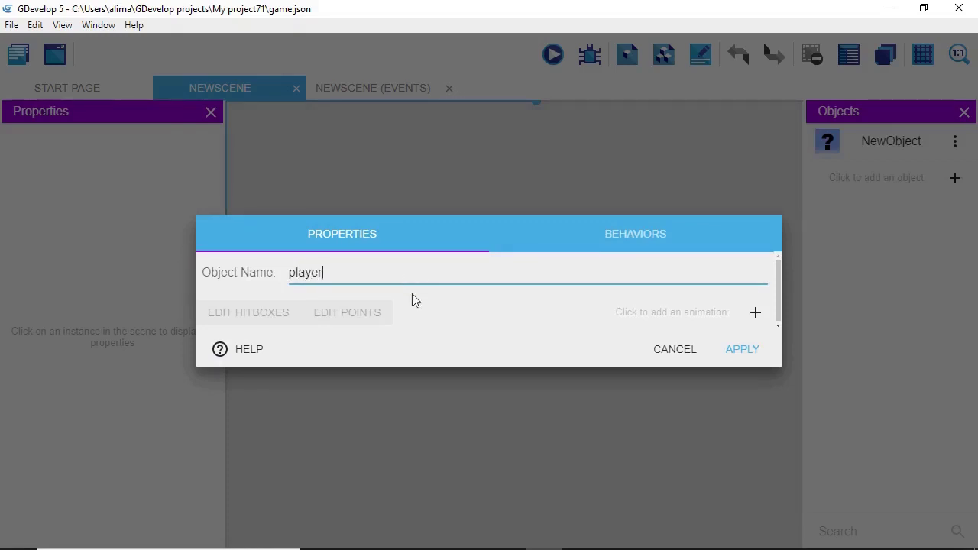
Give player a first animation named idle and begin adding its image frame.
click(756, 314)
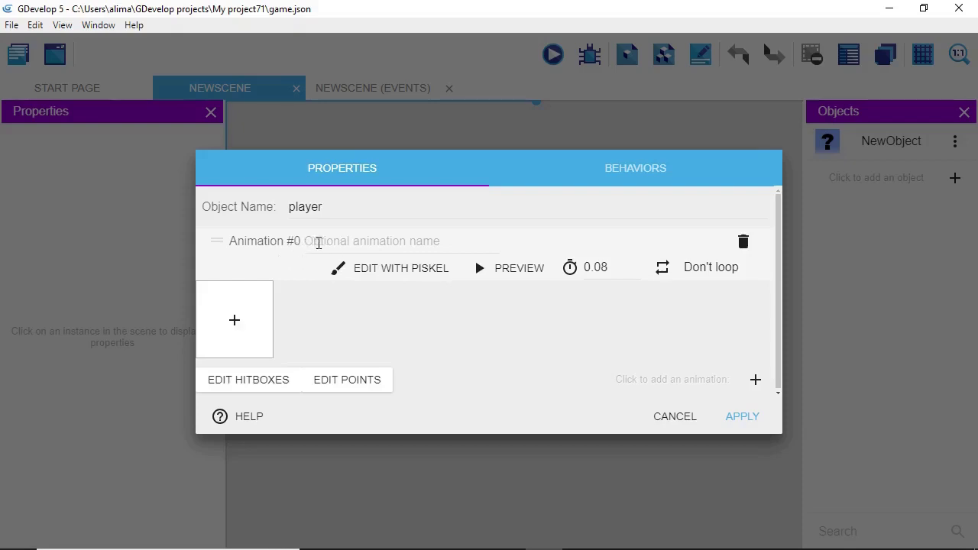
click(389, 247)
text(idle)
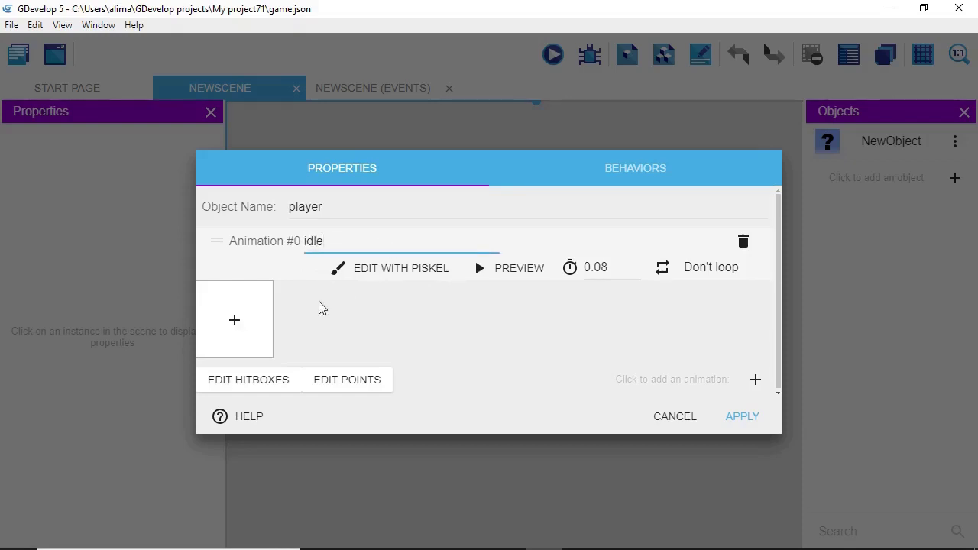
click(236, 322)
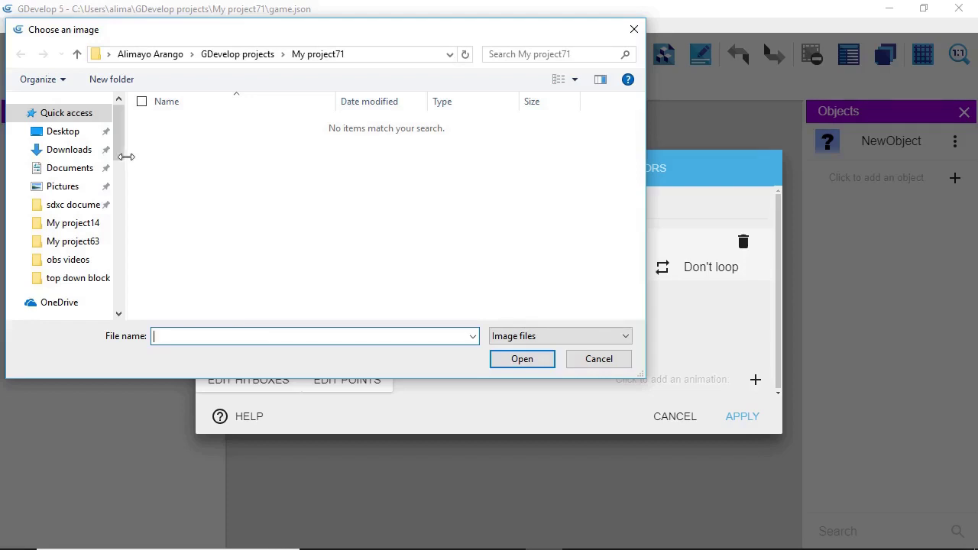
Load the blue idle image from Desktop > sprites > top down block man animations as the idle frame.
click(63, 131)
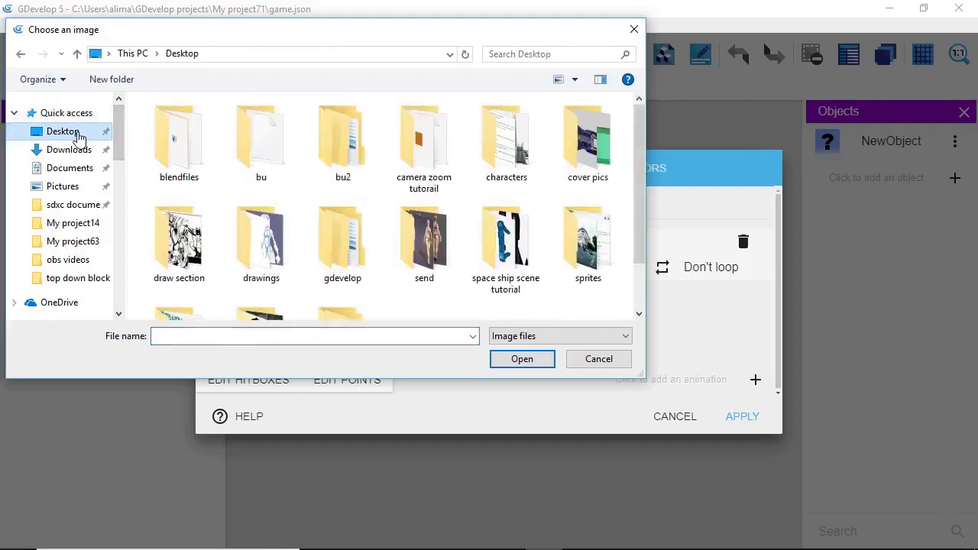
double_click(571, 259)
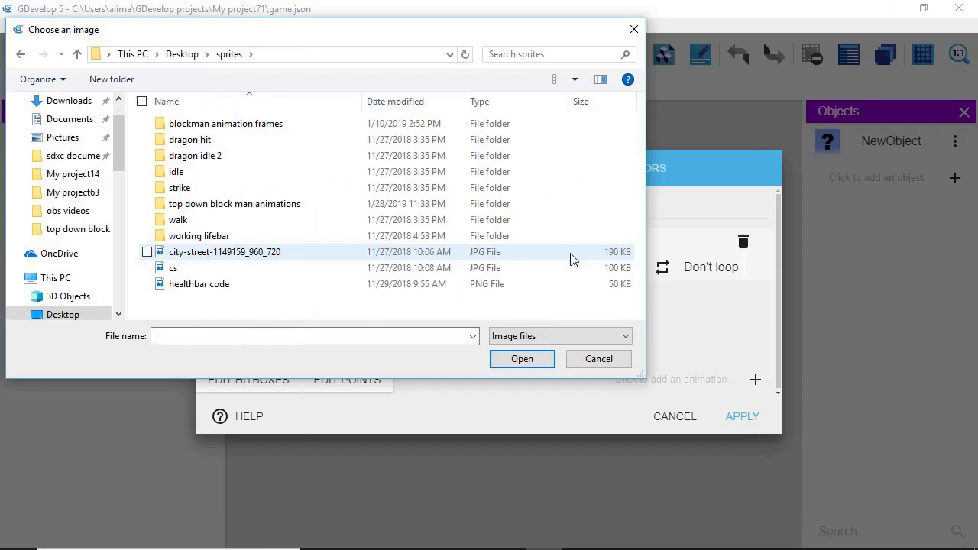
double_click(342, 204)
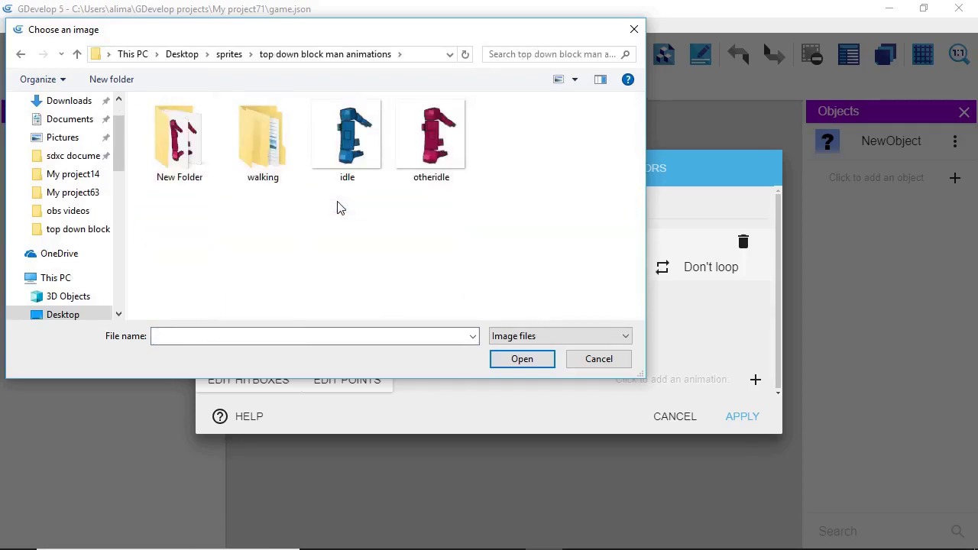
click(364, 161)
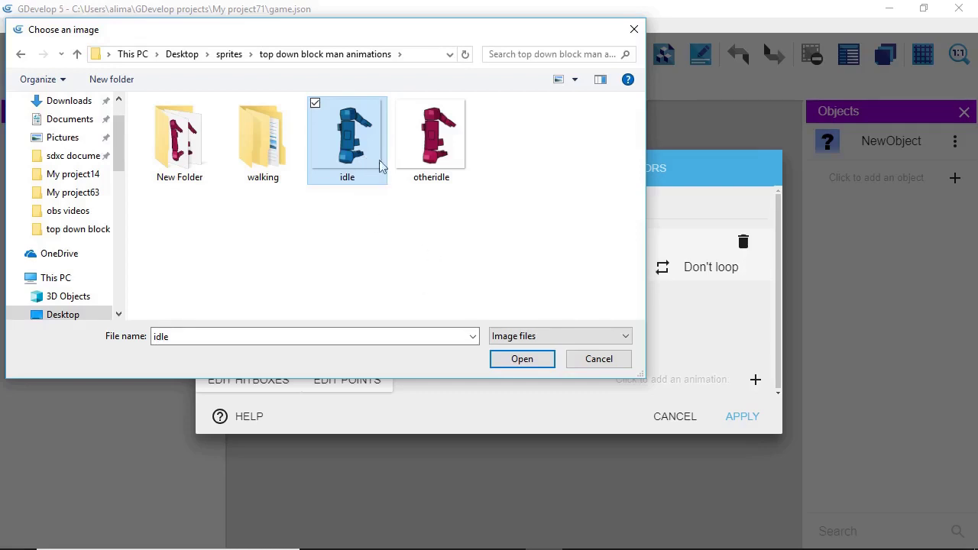
click(504, 357)
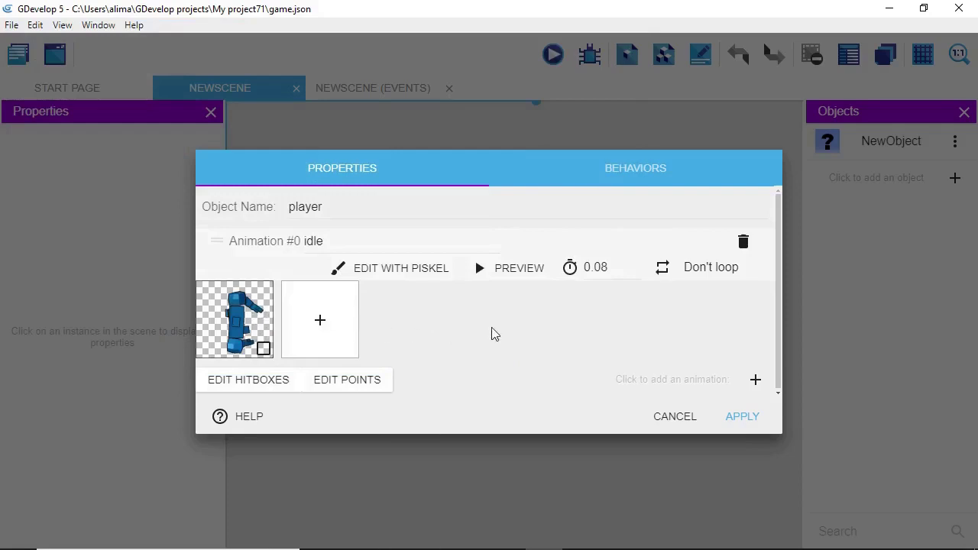
Add a second animation holding all frames from the inner player walking animation folder.
click(756, 381)
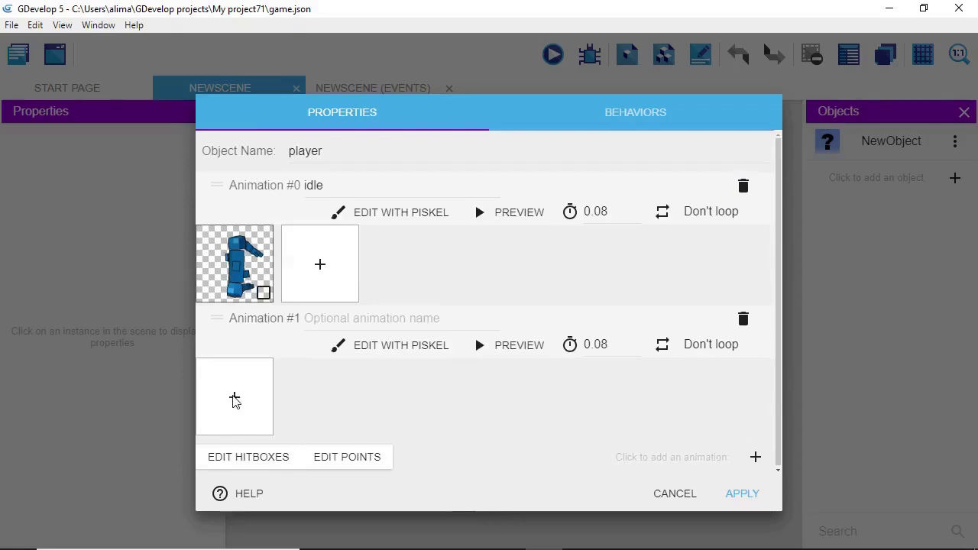
click(234, 399)
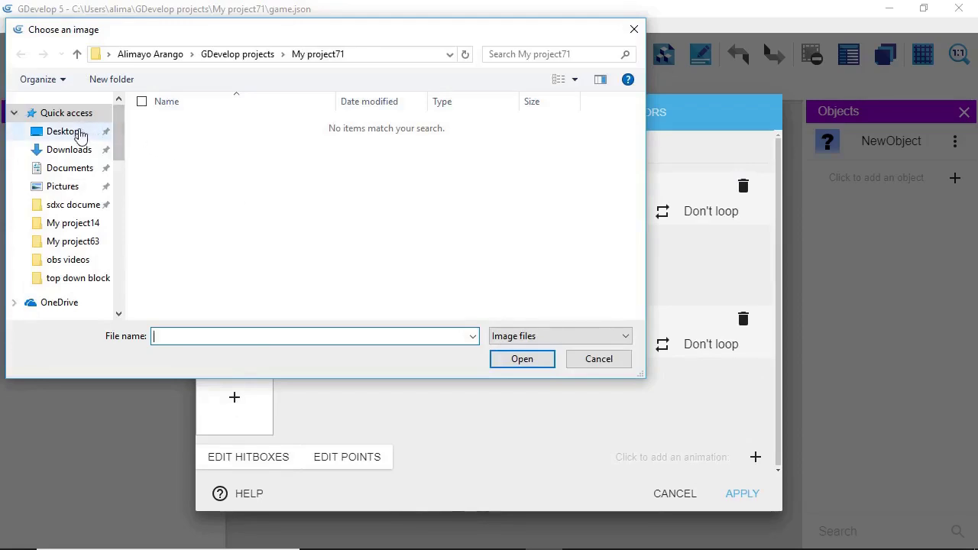
click(77, 132)
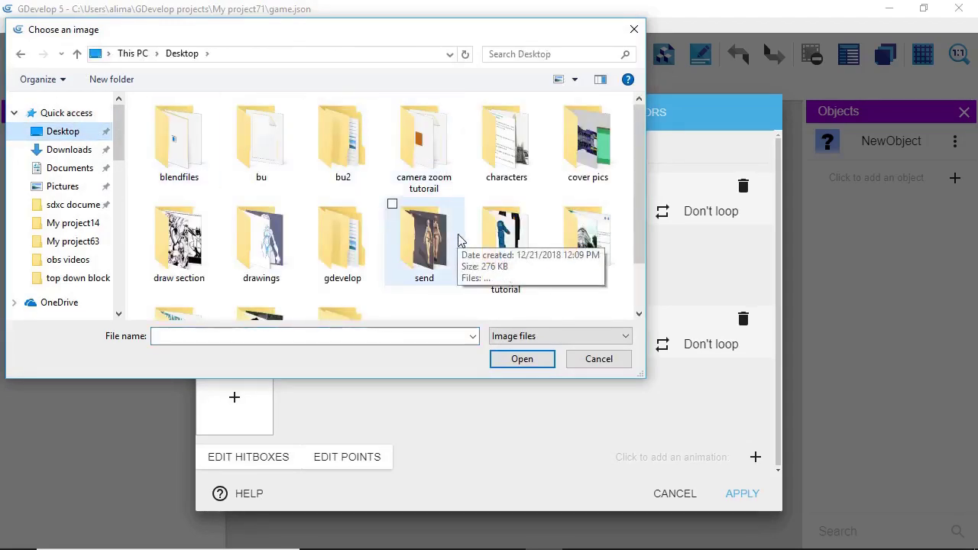
double_click(569, 233)
click(579, 258)
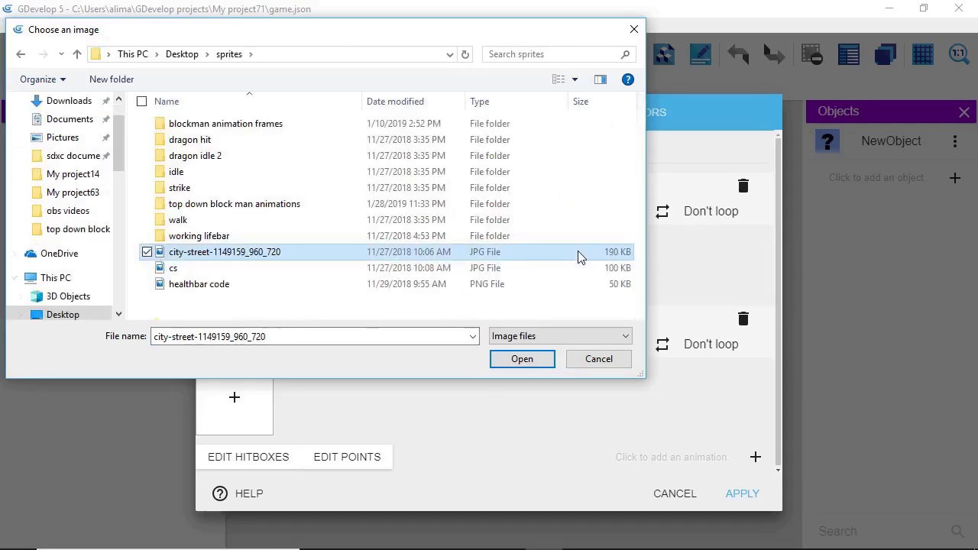
double_click(331, 208)
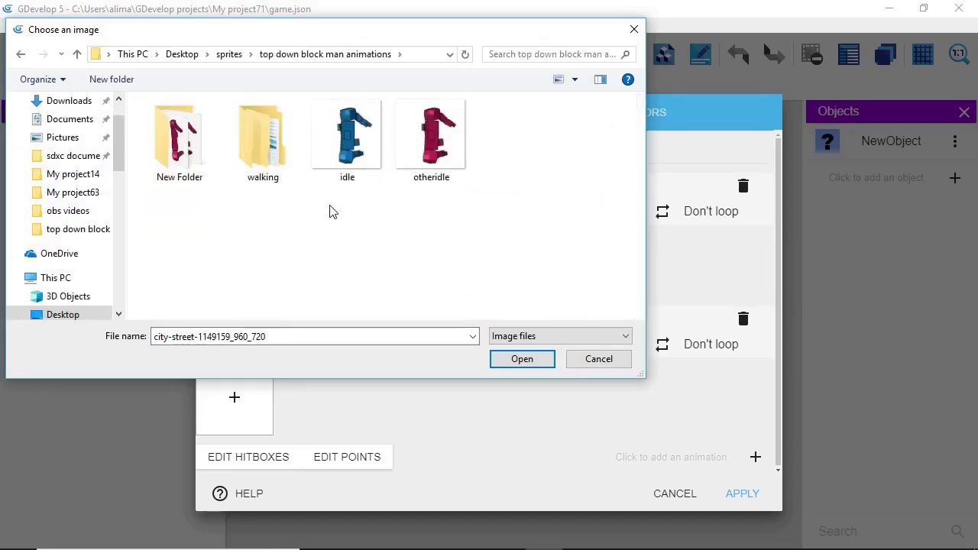
double_click(275, 156)
double_click(284, 130)
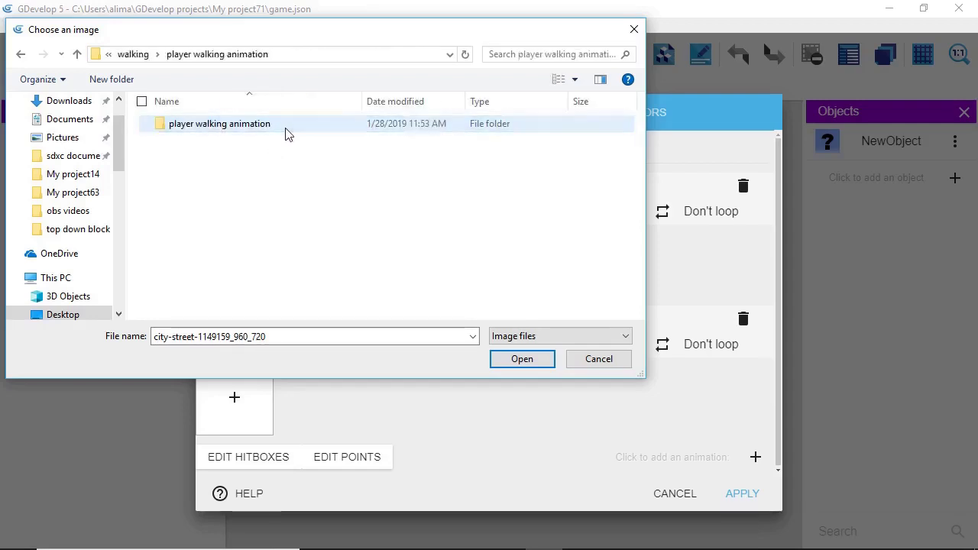
double_click(298, 130)
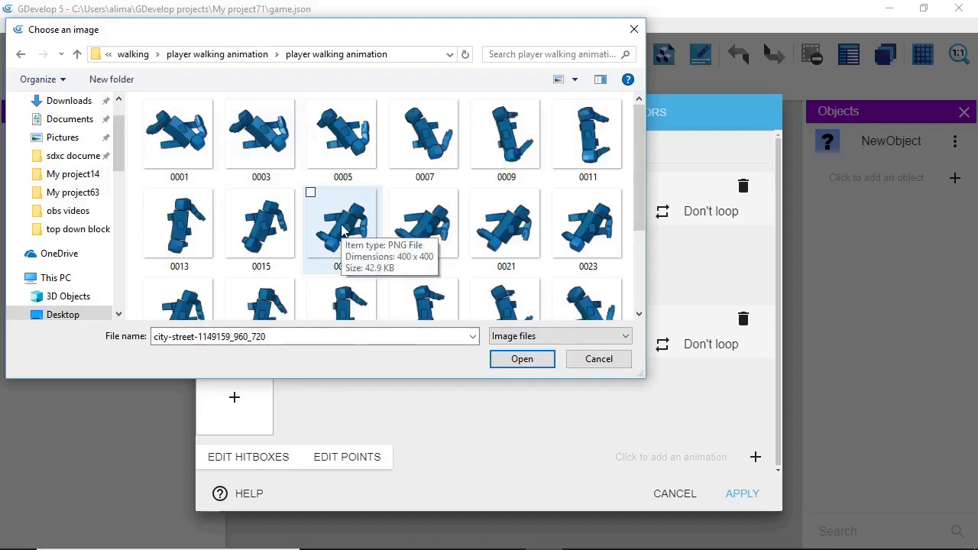
key(ctrl+a)
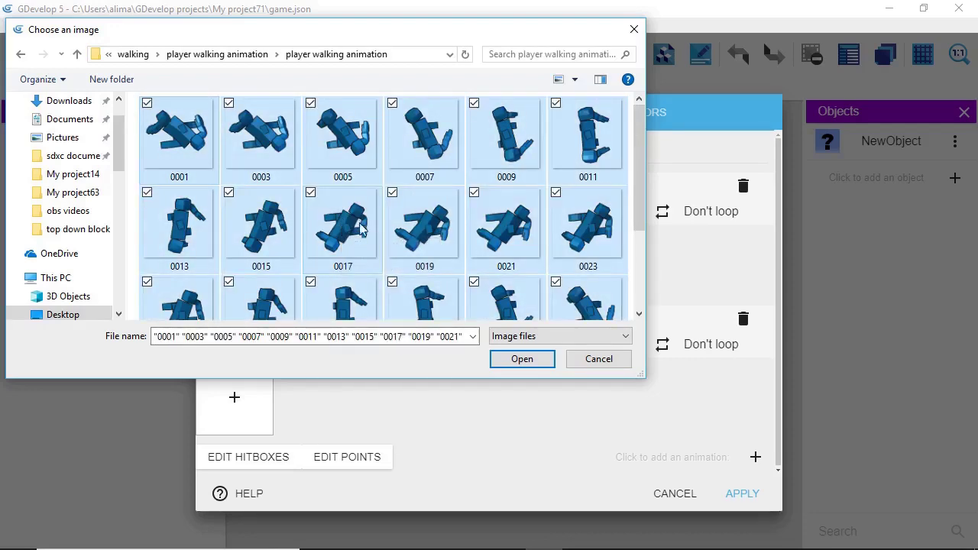
click(522, 360)
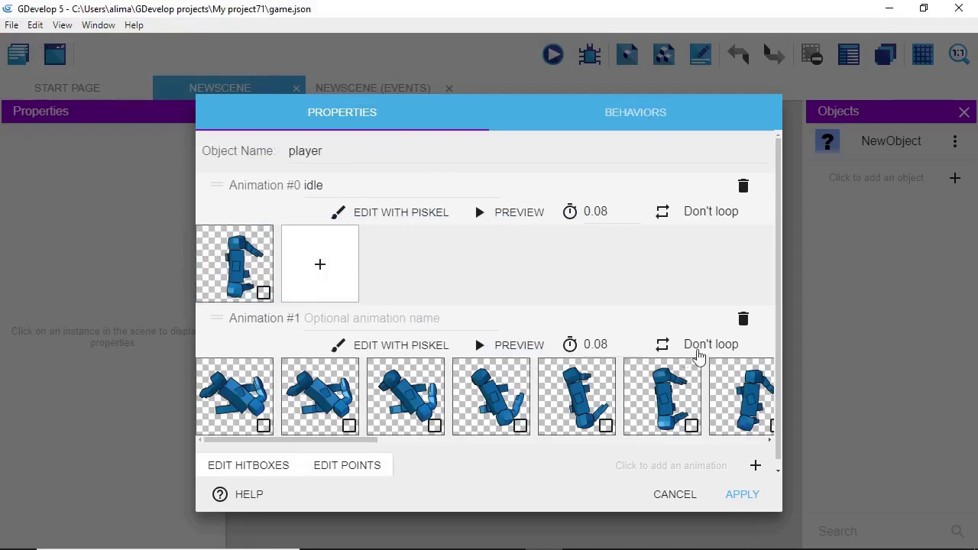
Set the walking animation to loop at 0.05 s per frame, preview it, and apply.
click(701, 349)
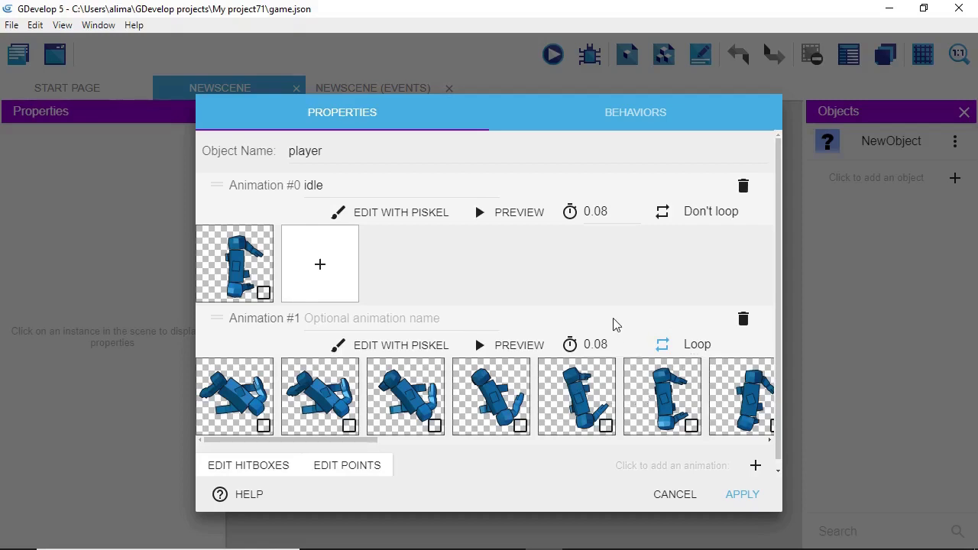
click(504, 344)
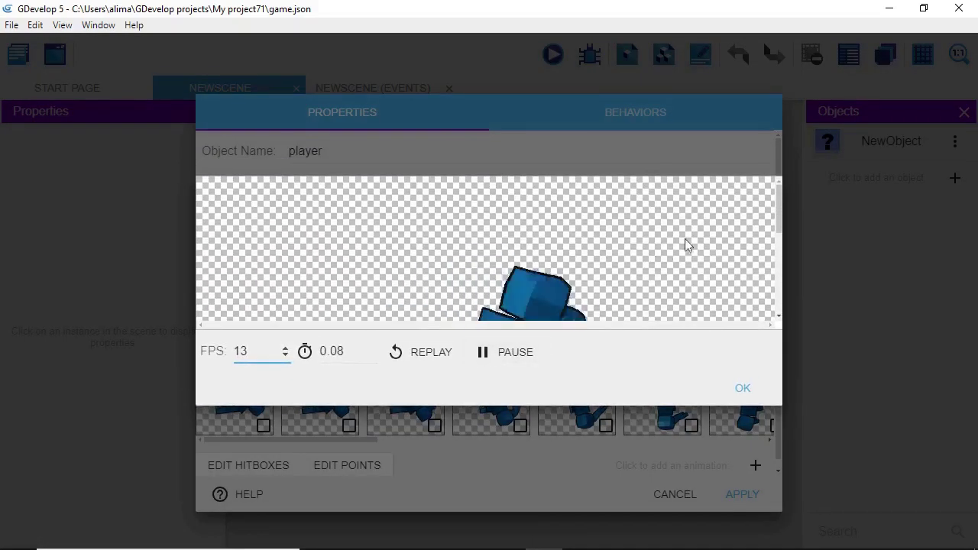
drag(779, 198, 765, 242)
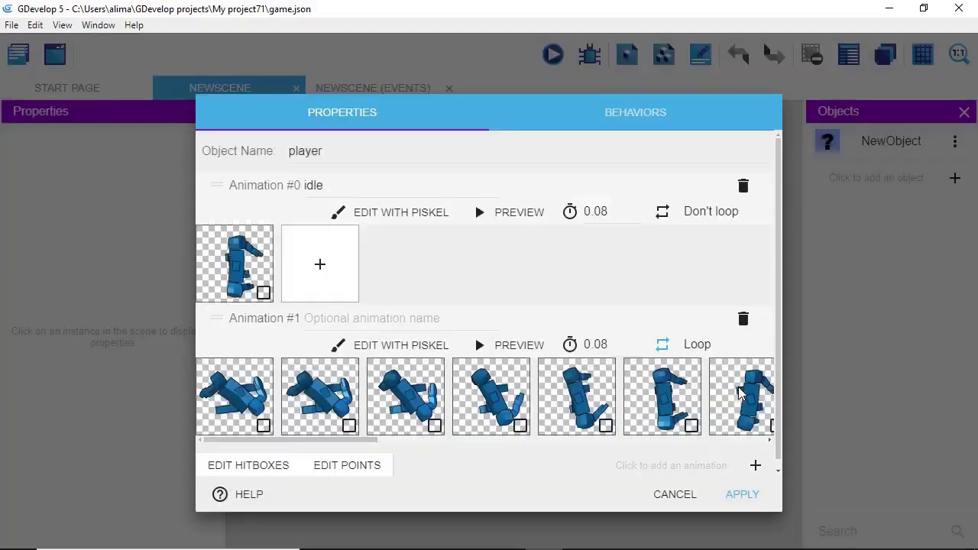
click(722, 386)
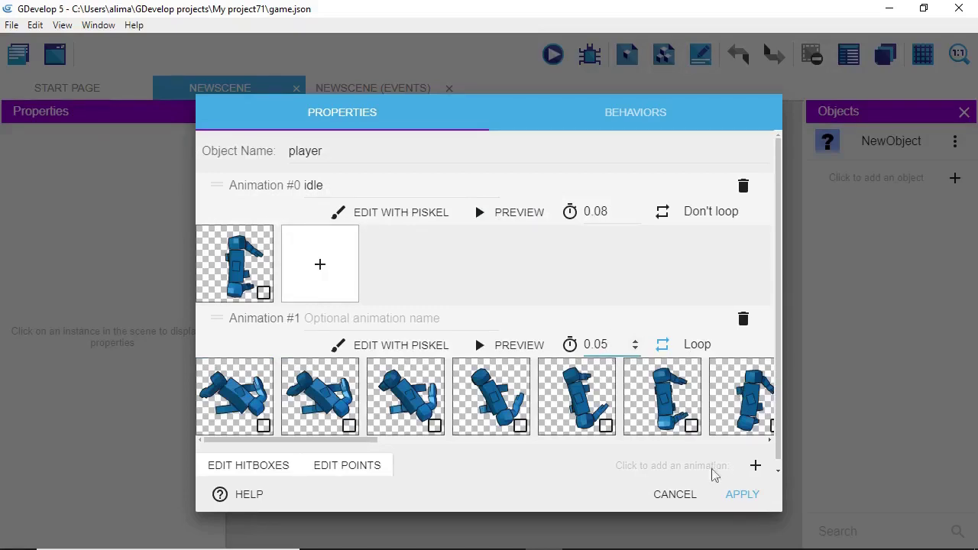
click(732, 495)
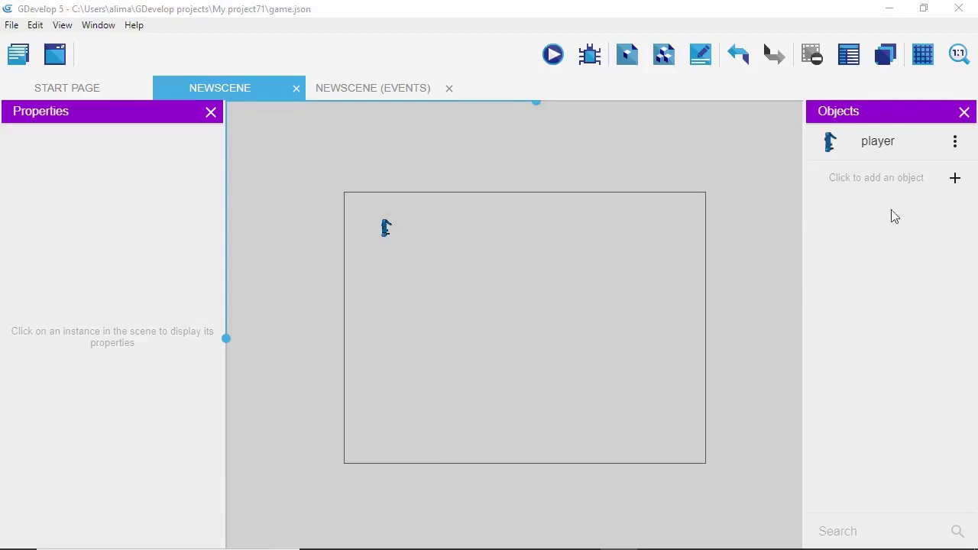
Create a new Sprite object named opponent.
click(954, 178)
click(652, 193)
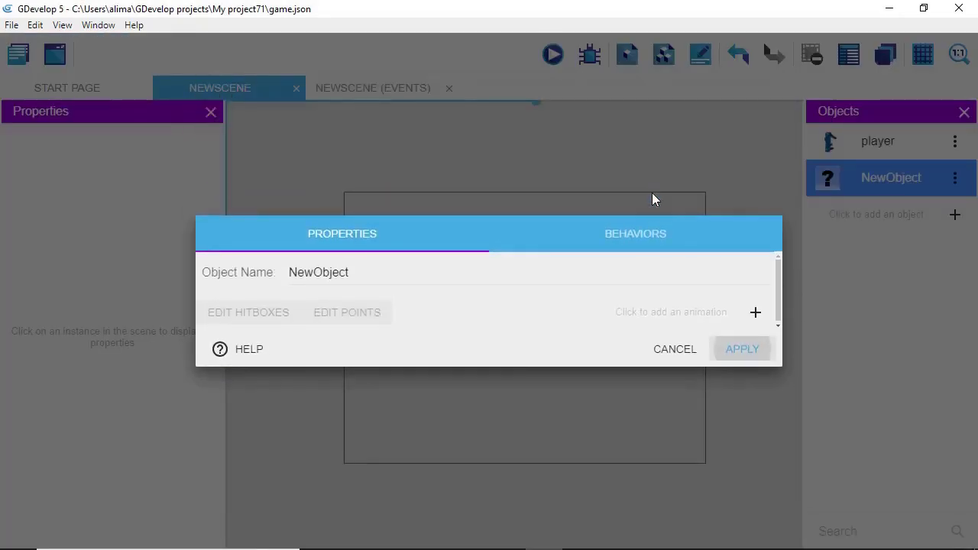
click(421, 272)
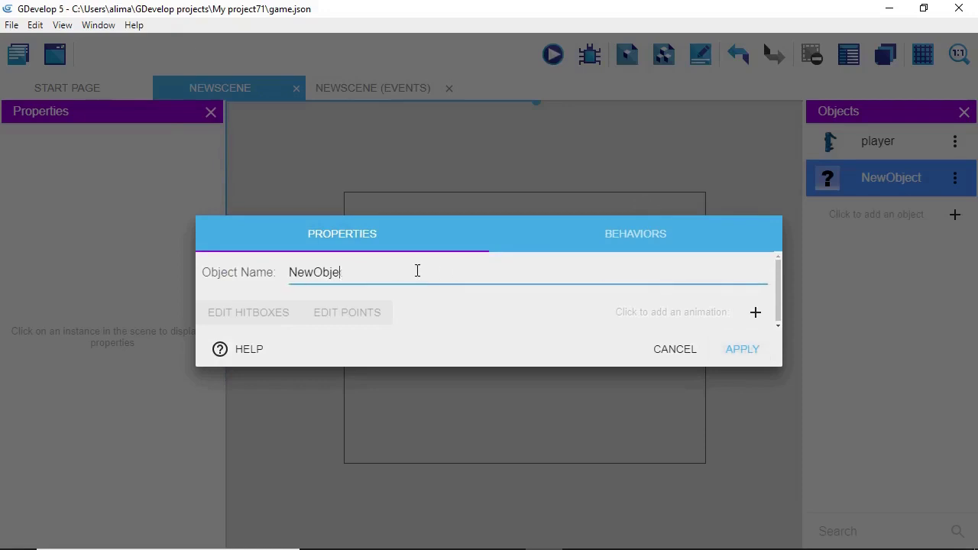
key(BackSpace)
key(BackSpace)
key(BackSpace)
key(BackSpace)
key(BackSpace)
key(BackSpace)
key(BackSpace)
text(opponent)
Give opponent a first animation named moving and begin adding its images.
click(756, 313)
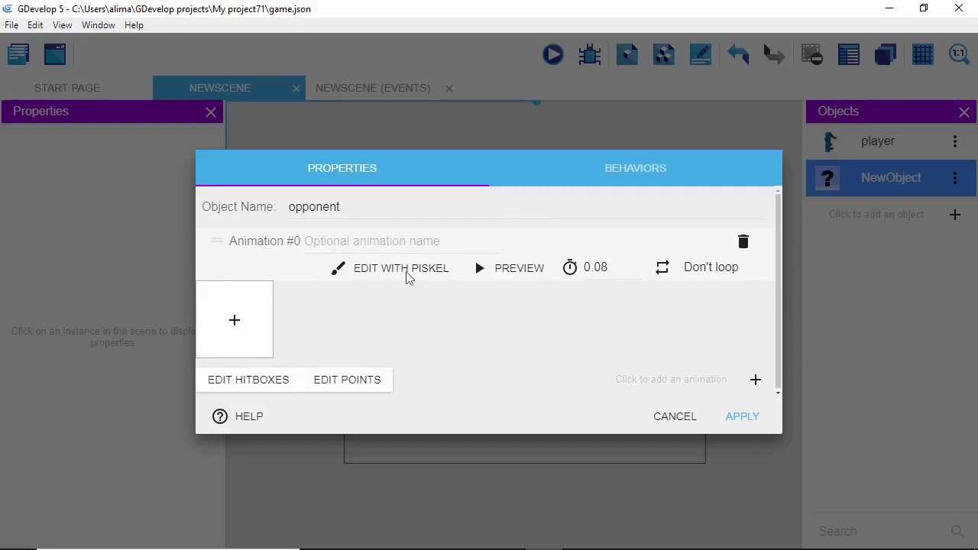
click(384, 244)
text(moving)
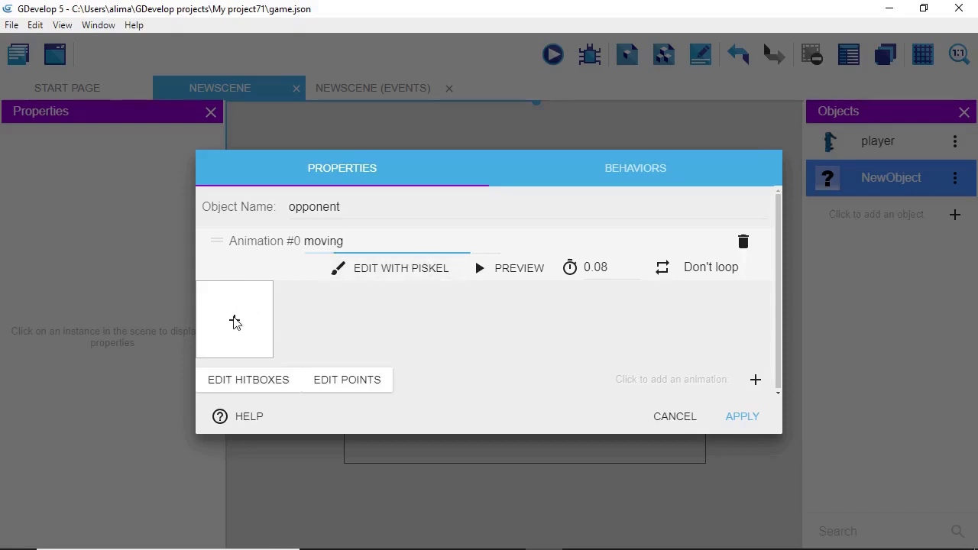
click(234, 318)
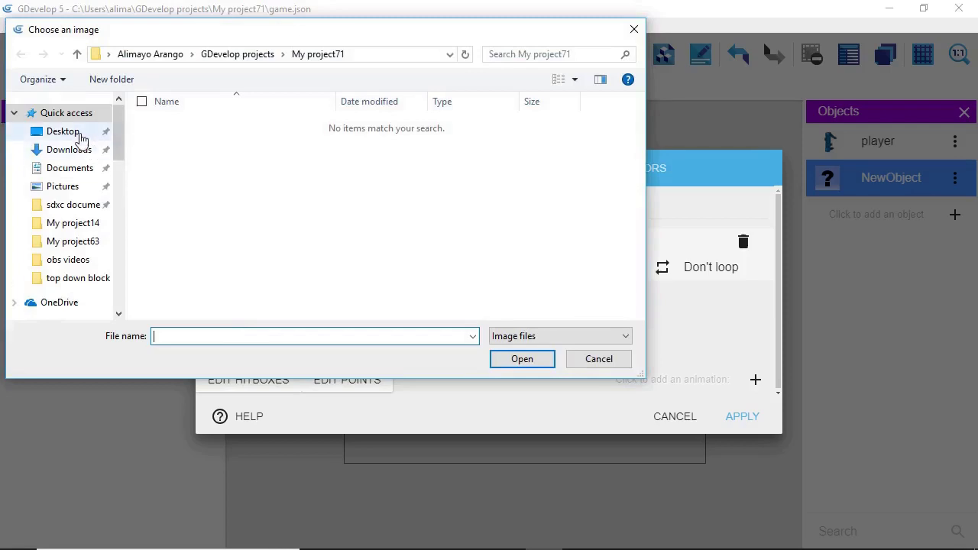
Load every red frame from top down block man animations > New Folder into moving.
click(73, 132)
click(583, 255)
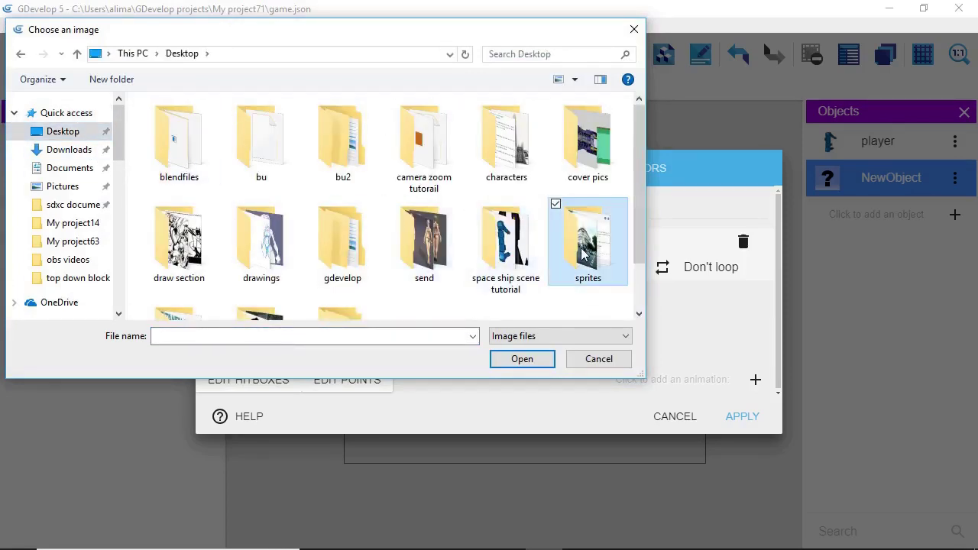
double_click(584, 254)
click(581, 253)
double_click(319, 212)
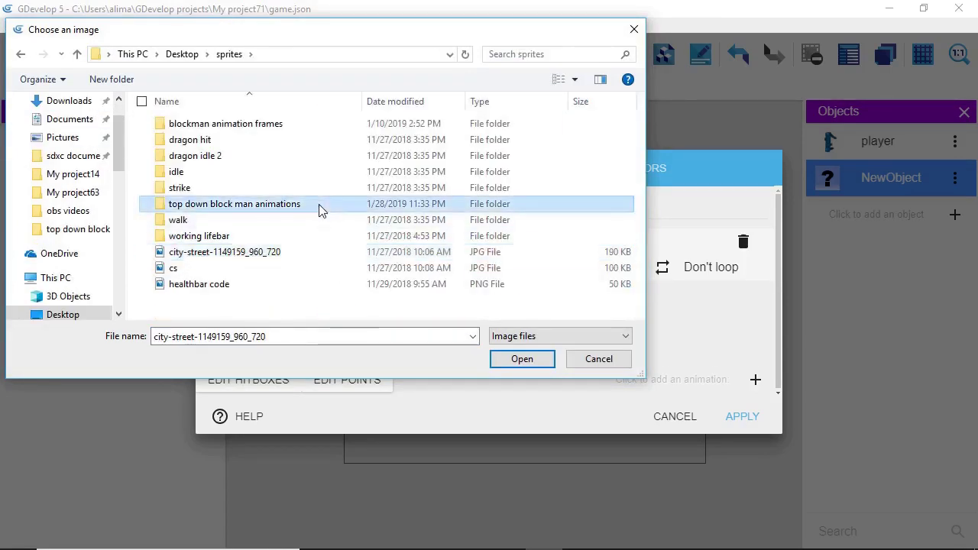
double_click(183, 145)
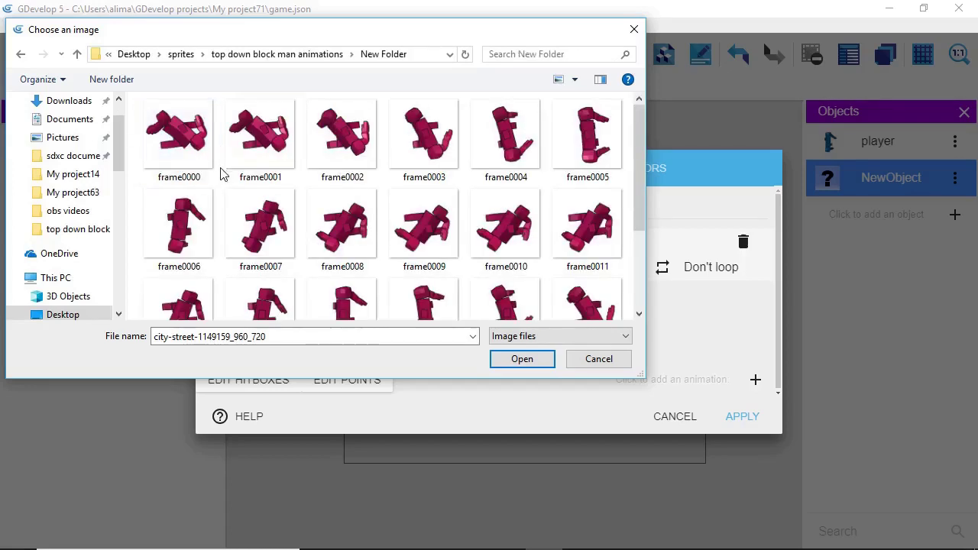
key(ctrl+a)
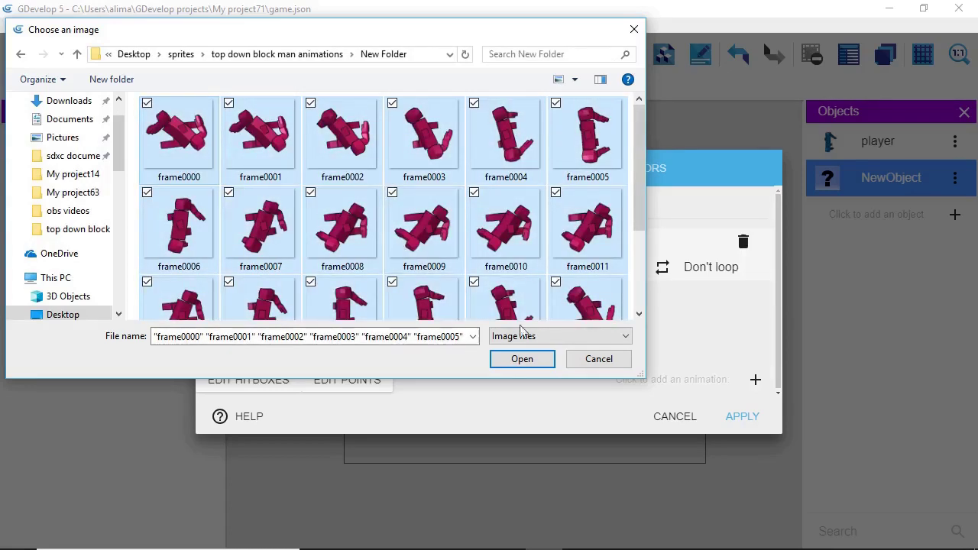
click(510, 359)
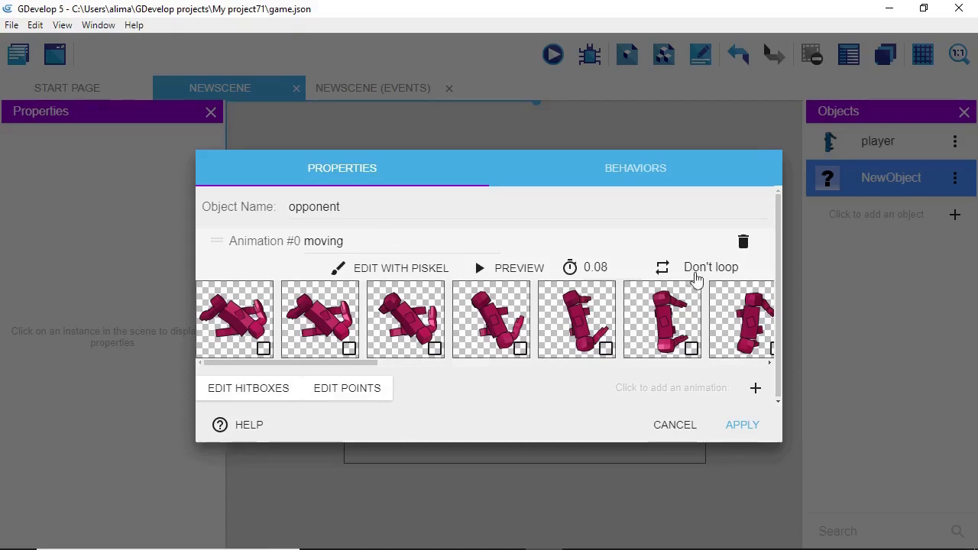
Switch the moving animation to Loop and apply the opponent object's changes.
click(710, 275)
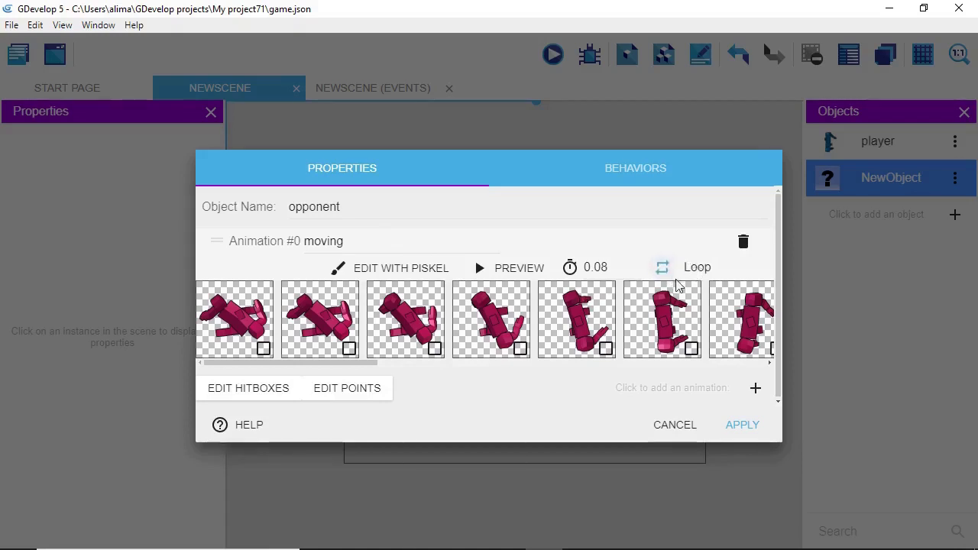
click(731, 426)
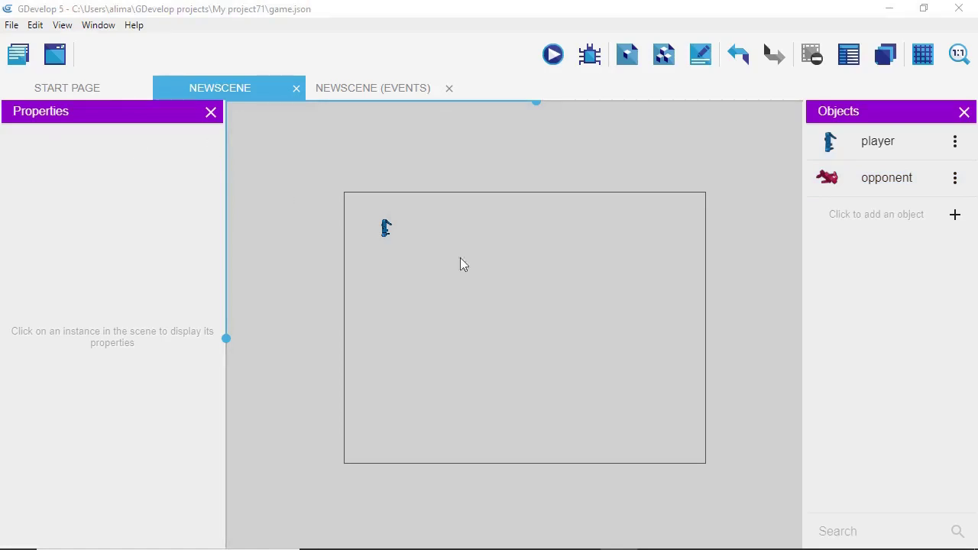
Place an opponent instance in the scene and shrink it to about 39 by 39.
click(854, 184)
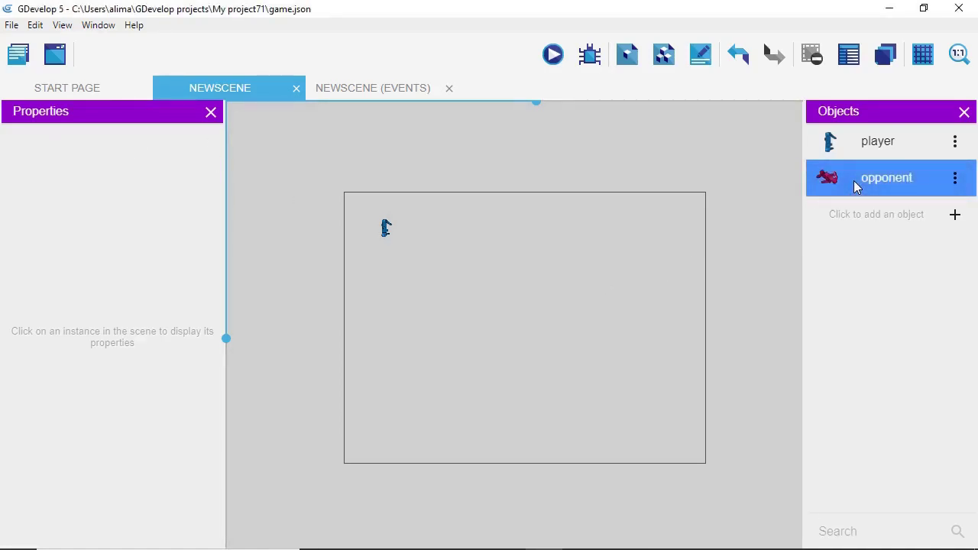
drag(845, 181, 479, 327)
click(581, 400)
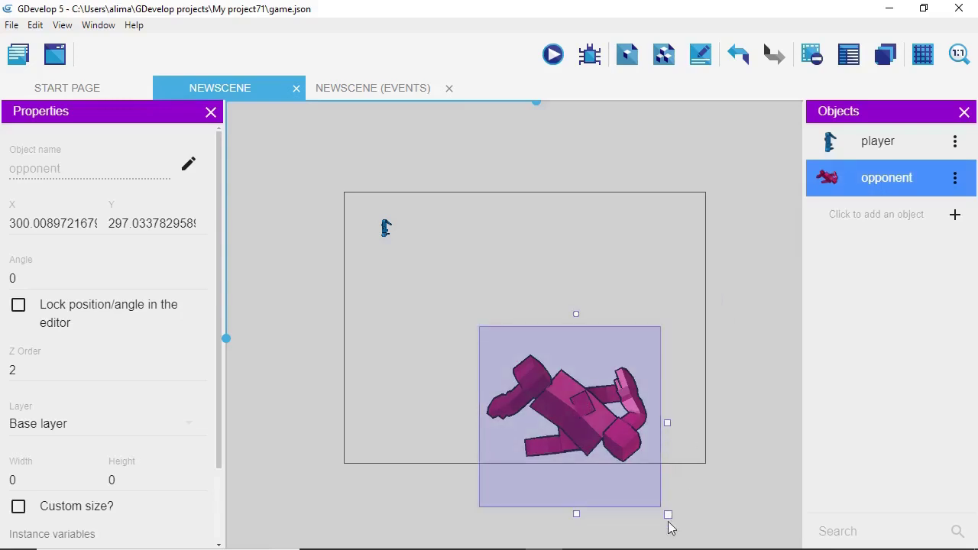
drag(669, 516, 558, 411)
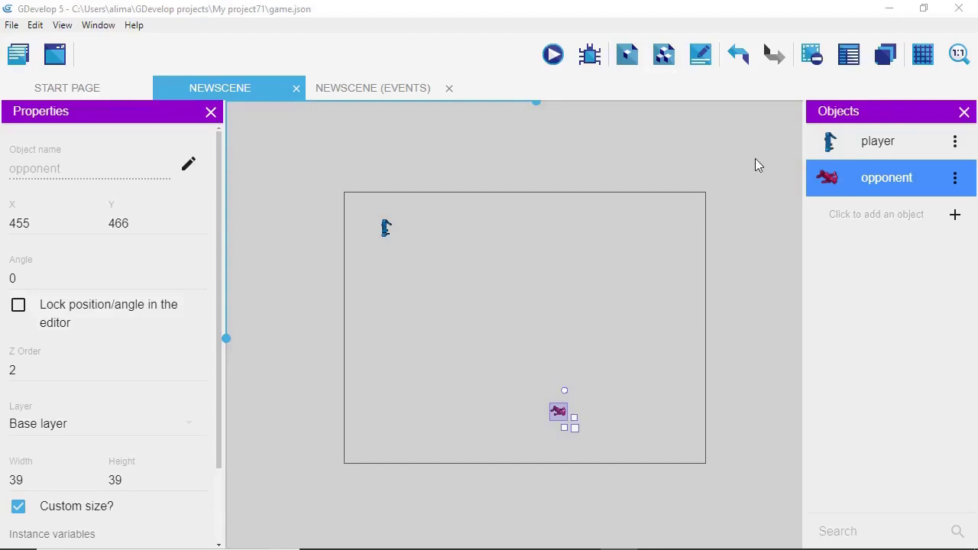
Add the Top-down movement behaviour to the player object, keeping defaults such as max speed 200.
click(875, 149)
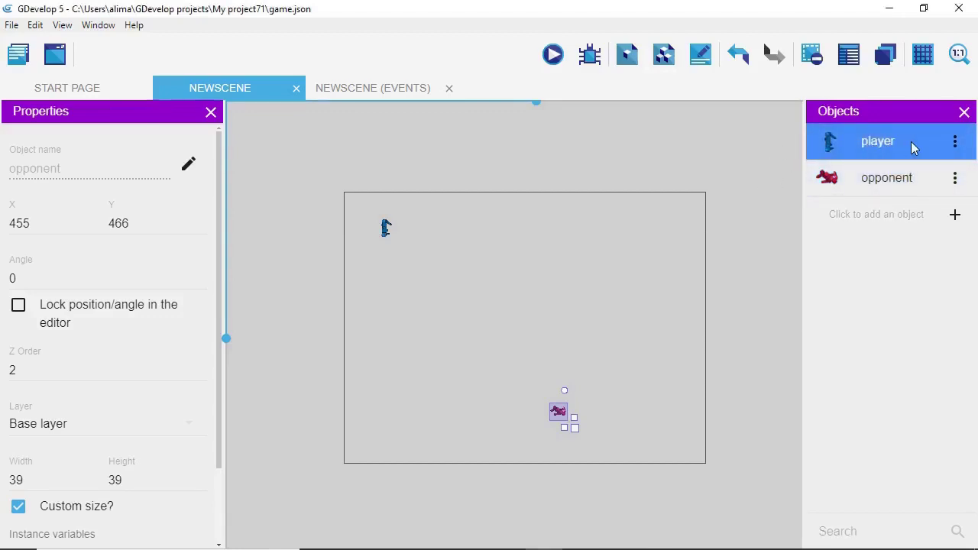
double_click(912, 141)
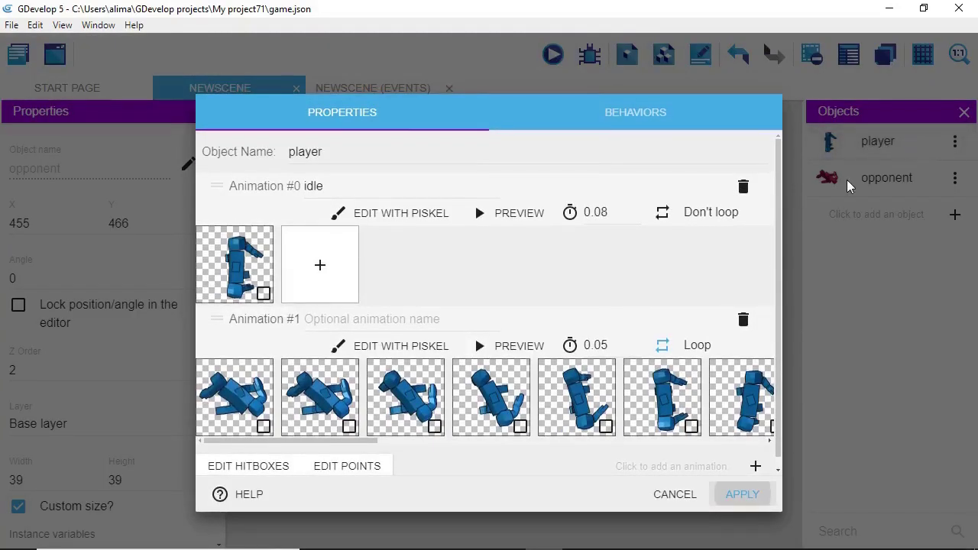
click(639, 114)
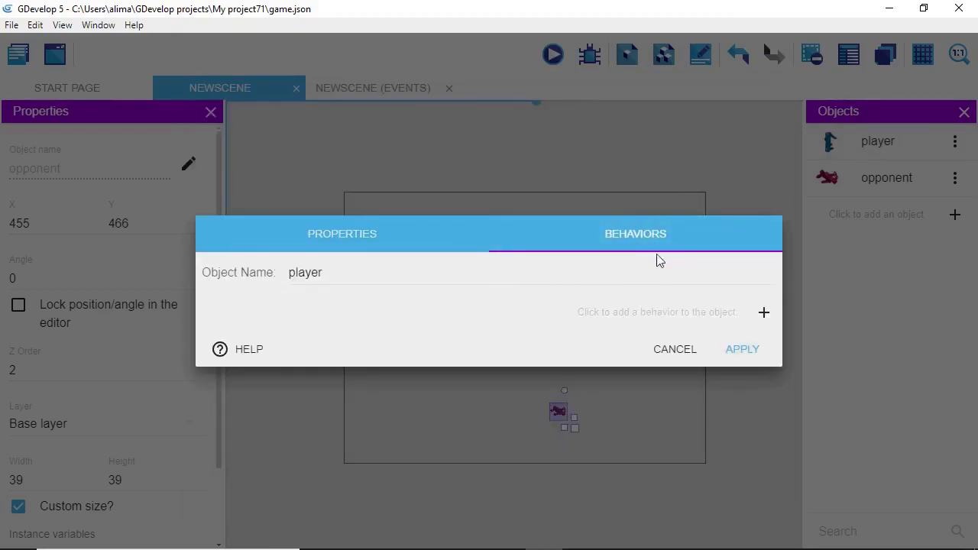
click(762, 314)
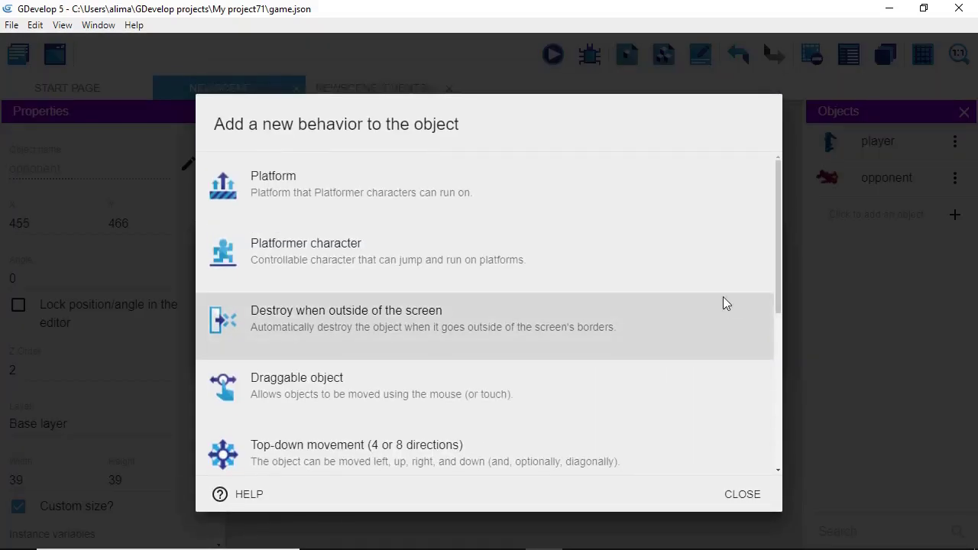
scroll(723, 304, down, 1)
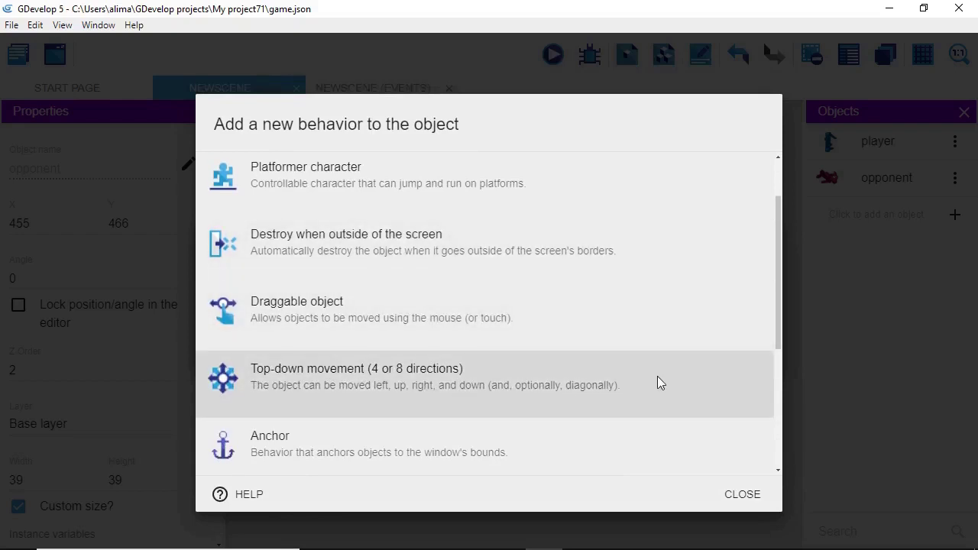
click(651, 385)
click(651, 385)
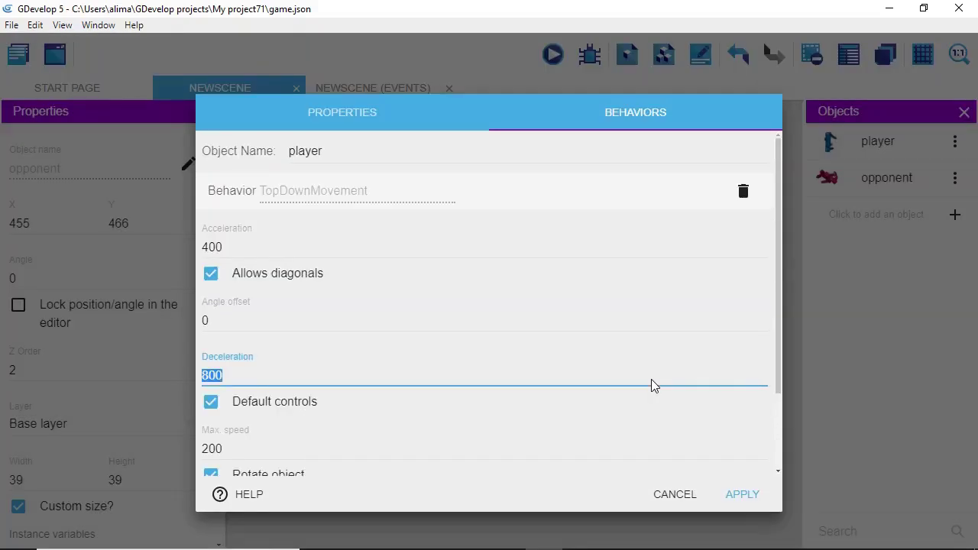
scroll(675, 347, down, 2)
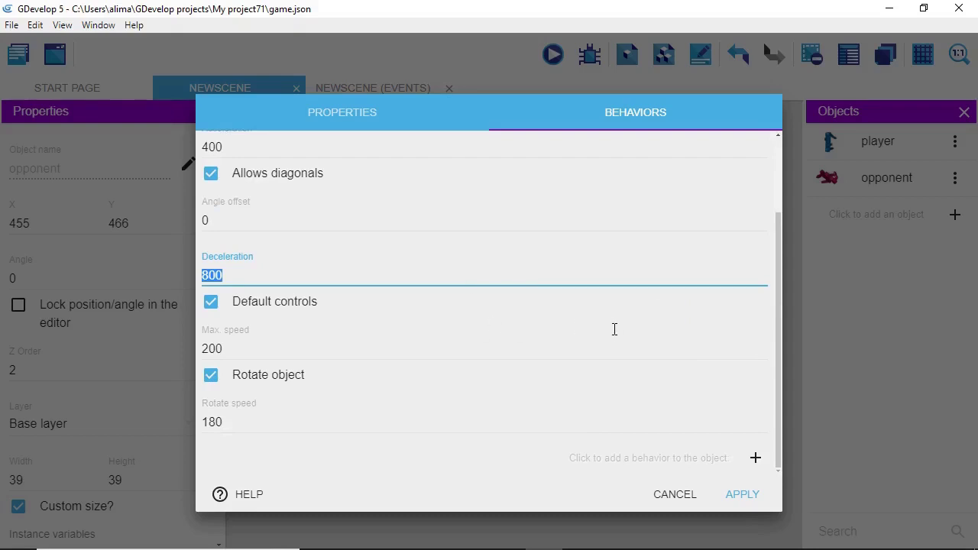
click(733, 496)
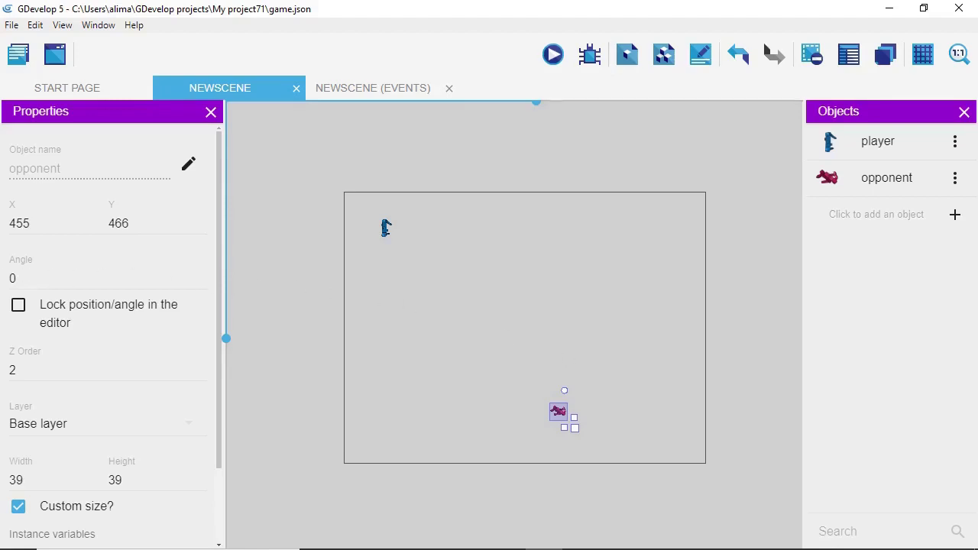
Attach Pathfinding to the opponent object and lower its max speed from 200 to 100.
click(878, 141)
click(871, 184)
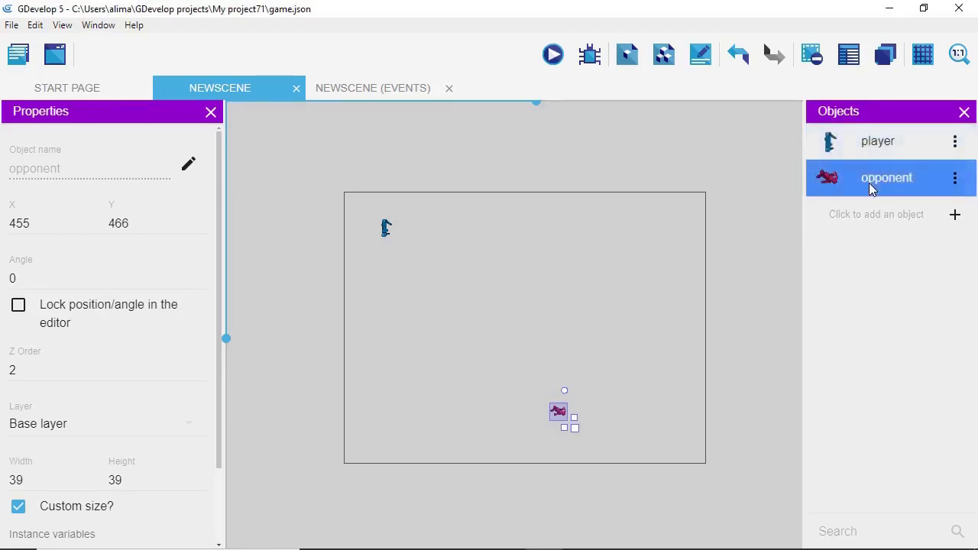
double_click(869, 183)
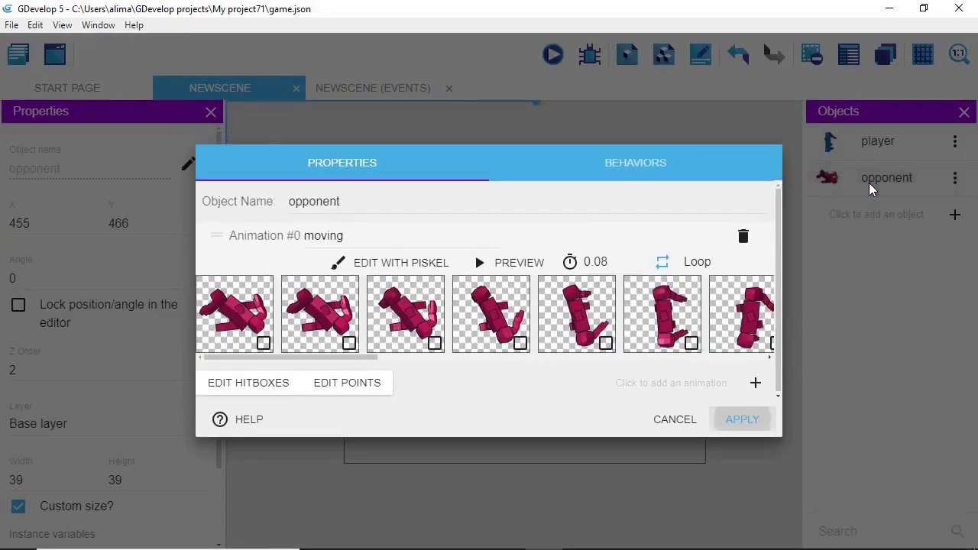
click(644, 166)
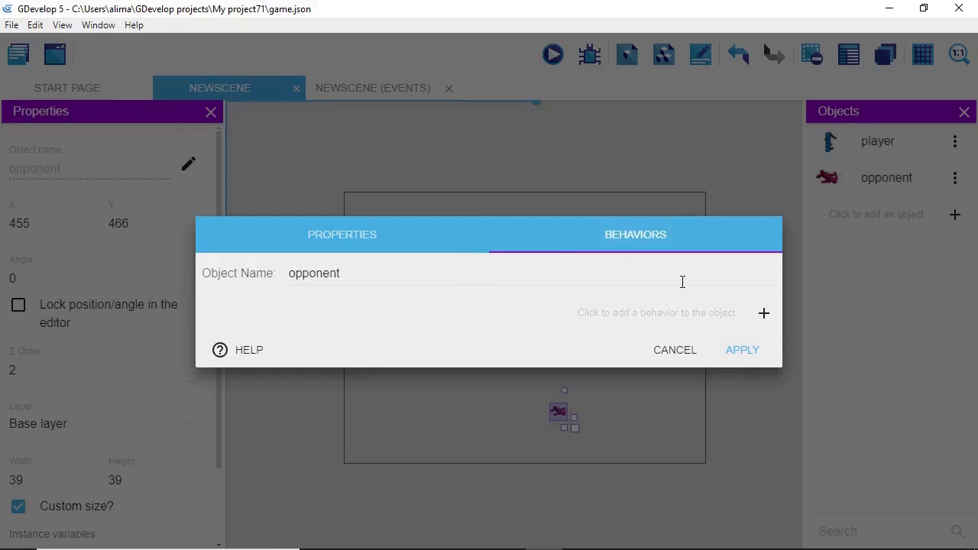
click(764, 315)
scroll(706, 314, down, 5)
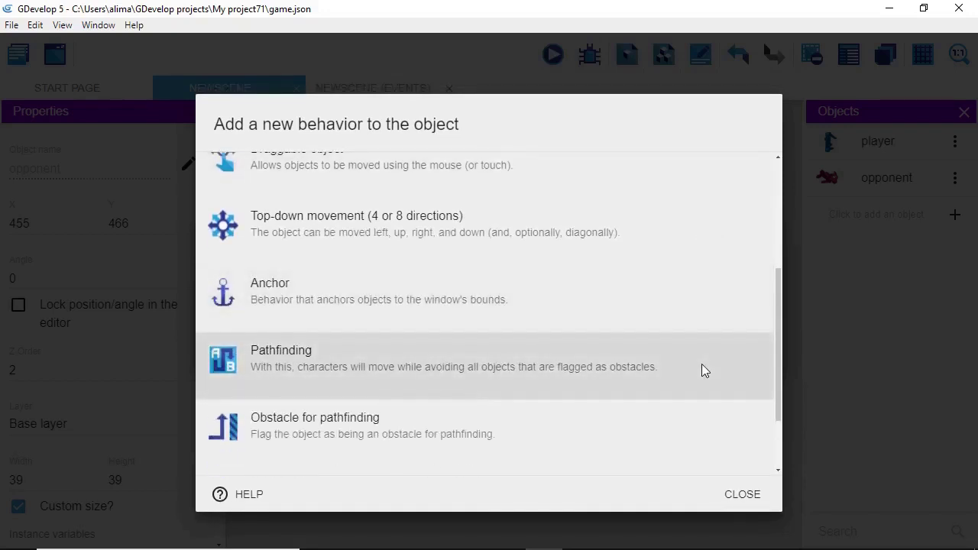
click(701, 365)
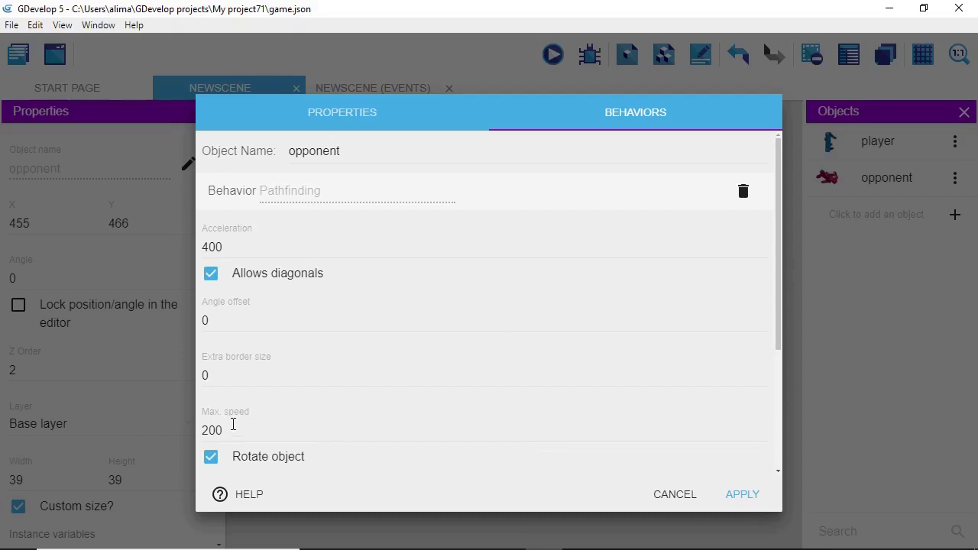
click(248, 432)
key(BackSpace)
key(BackSpace)
key(BackSpace)
text(10)
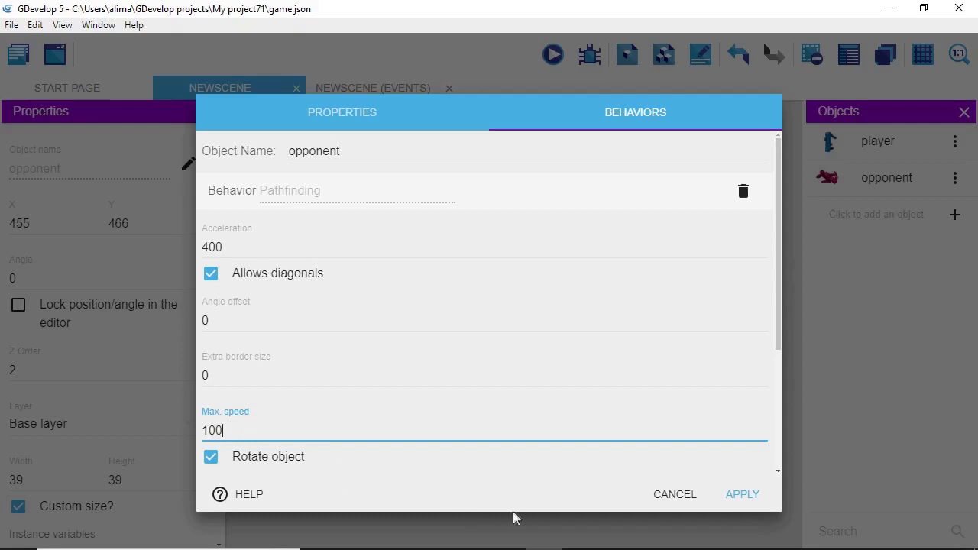
click(738, 494)
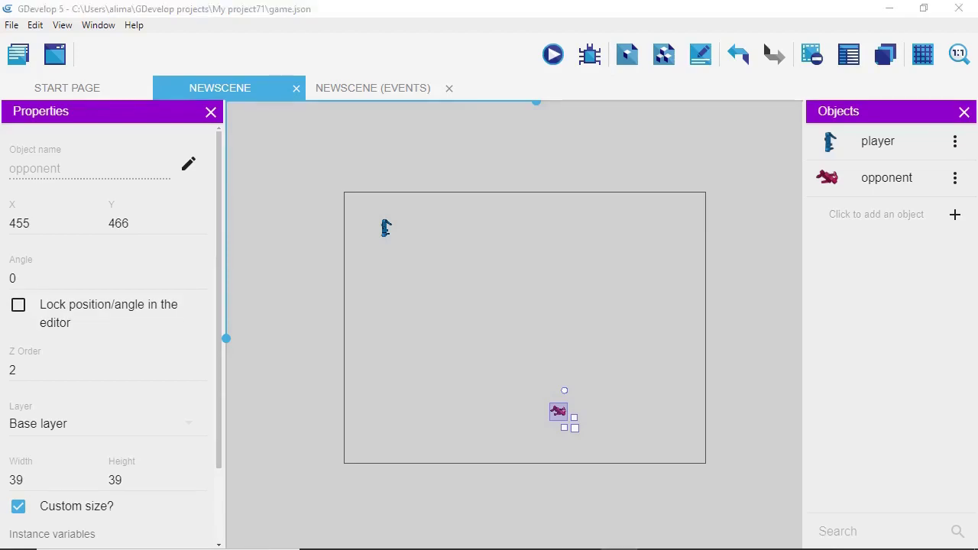
click(554, 55)
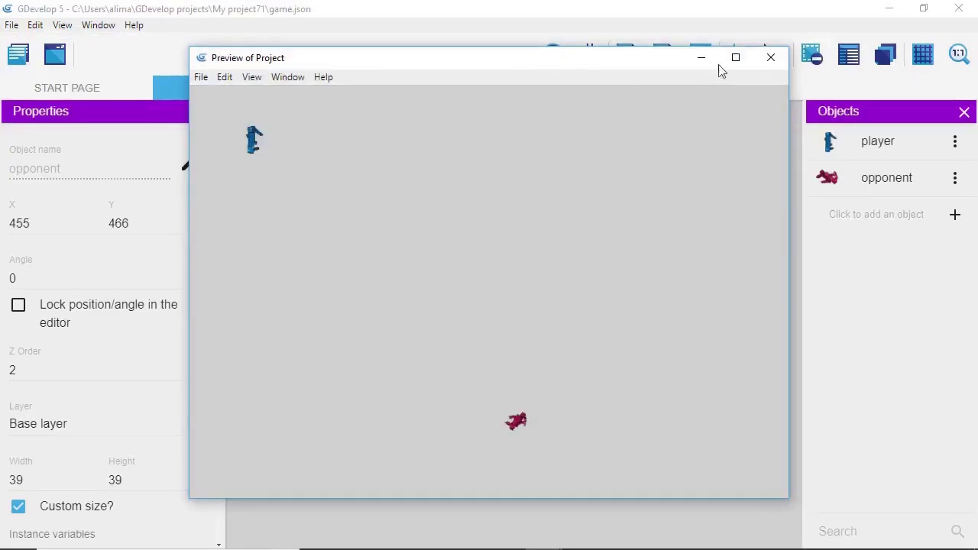
click(735, 57)
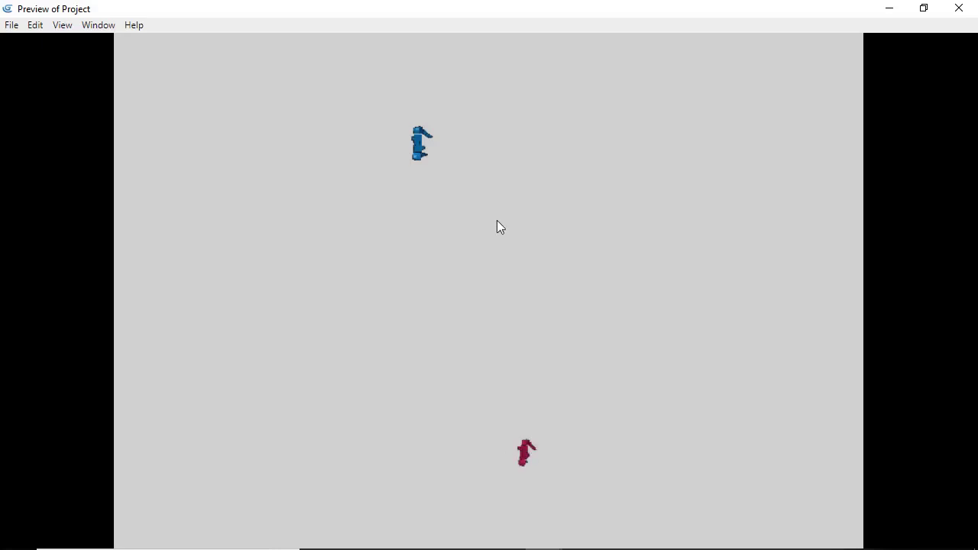
click(959, 8)
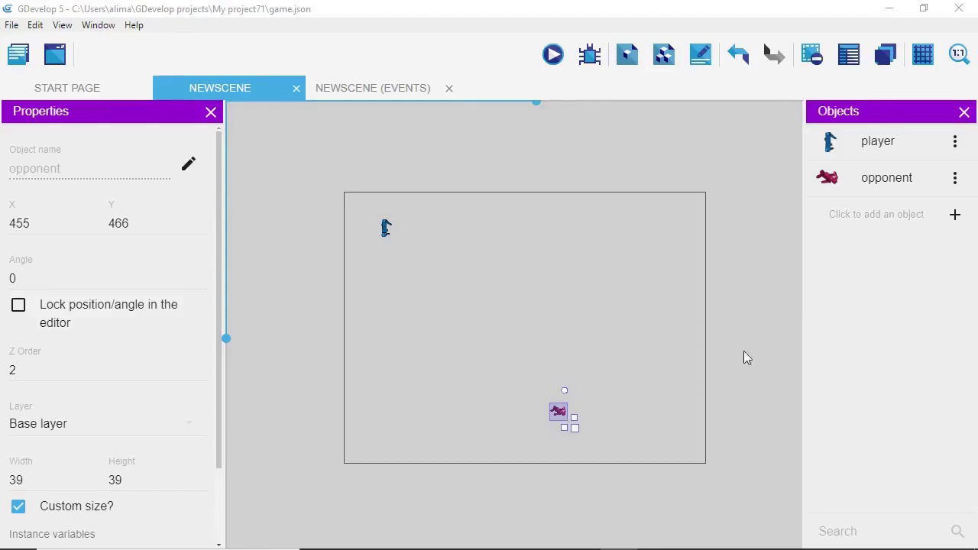
click(379, 89)
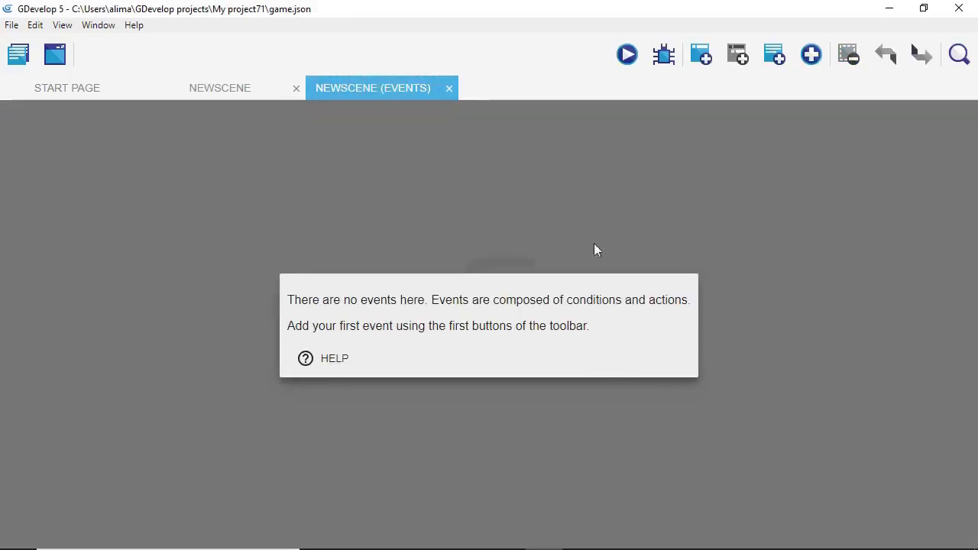
Insert an empty event with no conditions or actions into the NewScene events sheet.
click(701, 55)
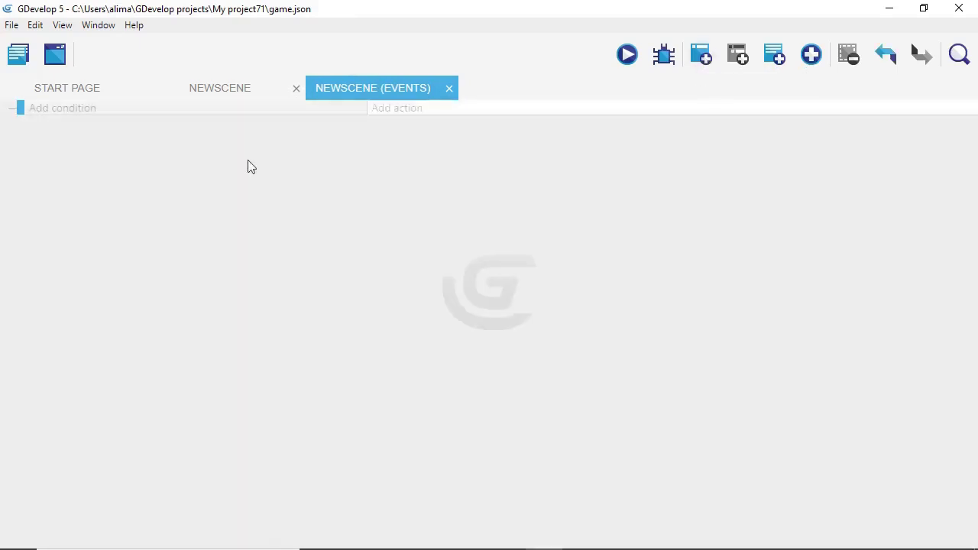